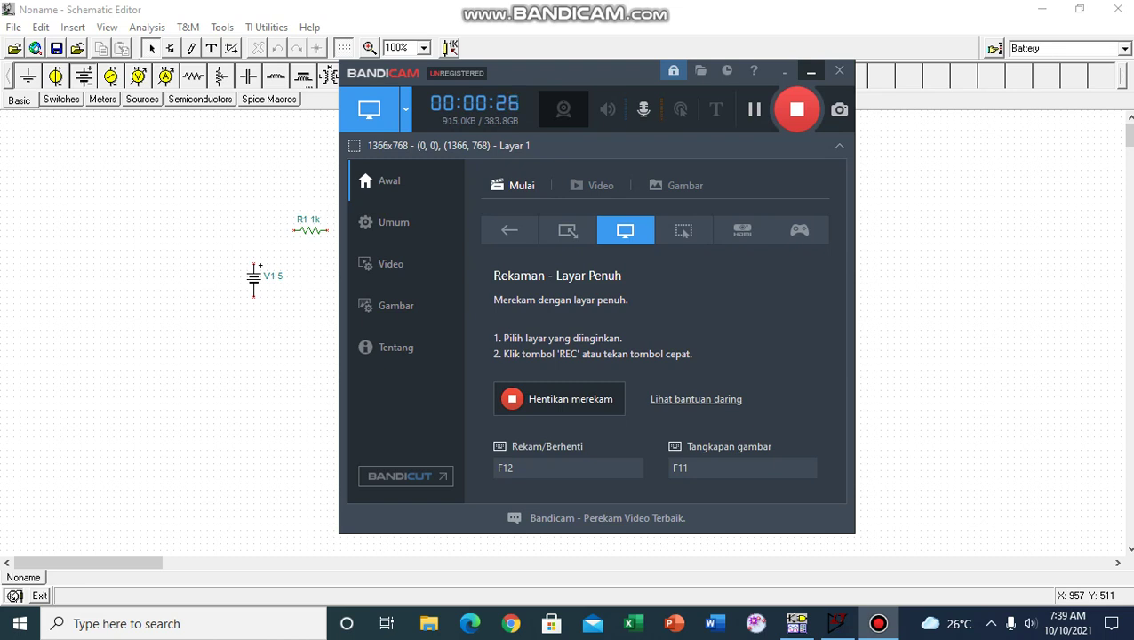
left_click(810, 71)
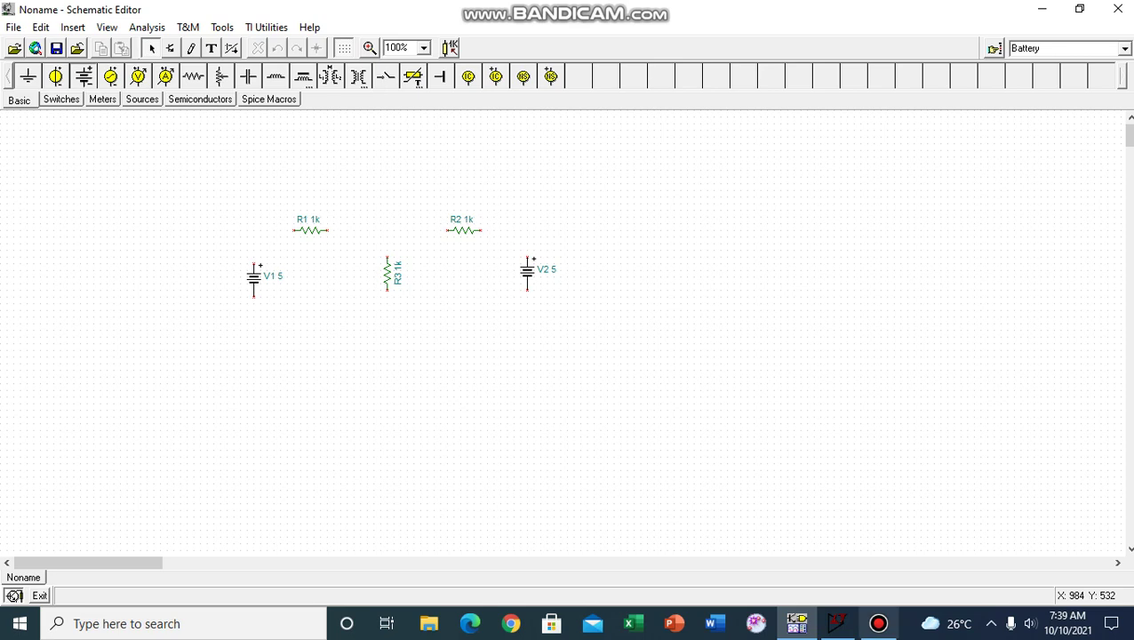
left_click(836, 623)
left_click(797, 623)
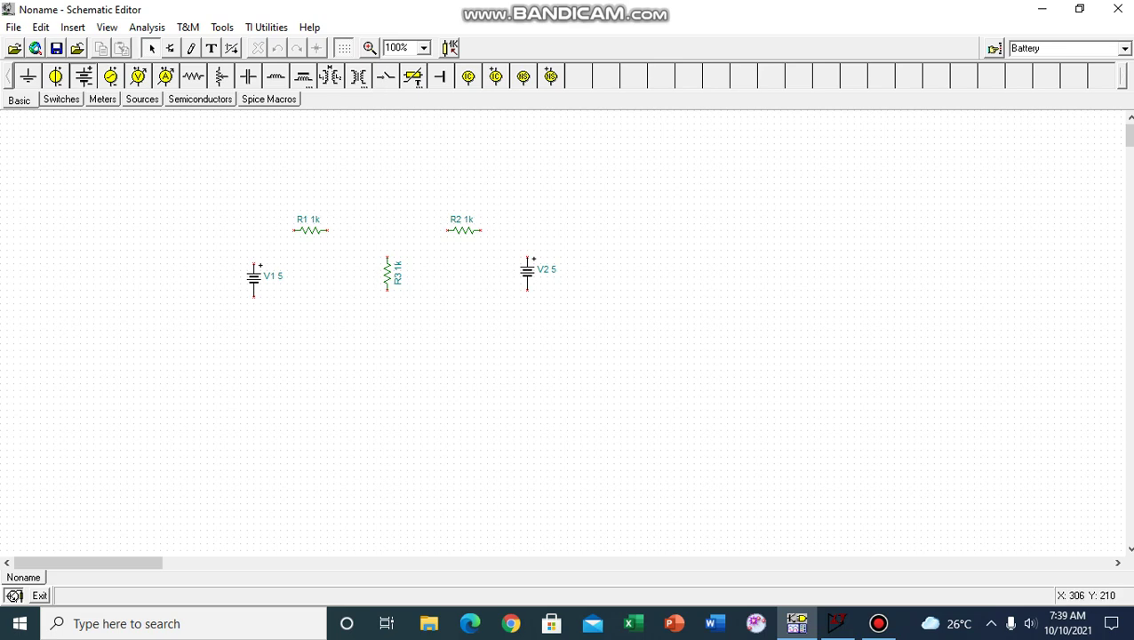
- Set the resistance of both R1 and R2 to 2 ohms
double_click(310, 230)
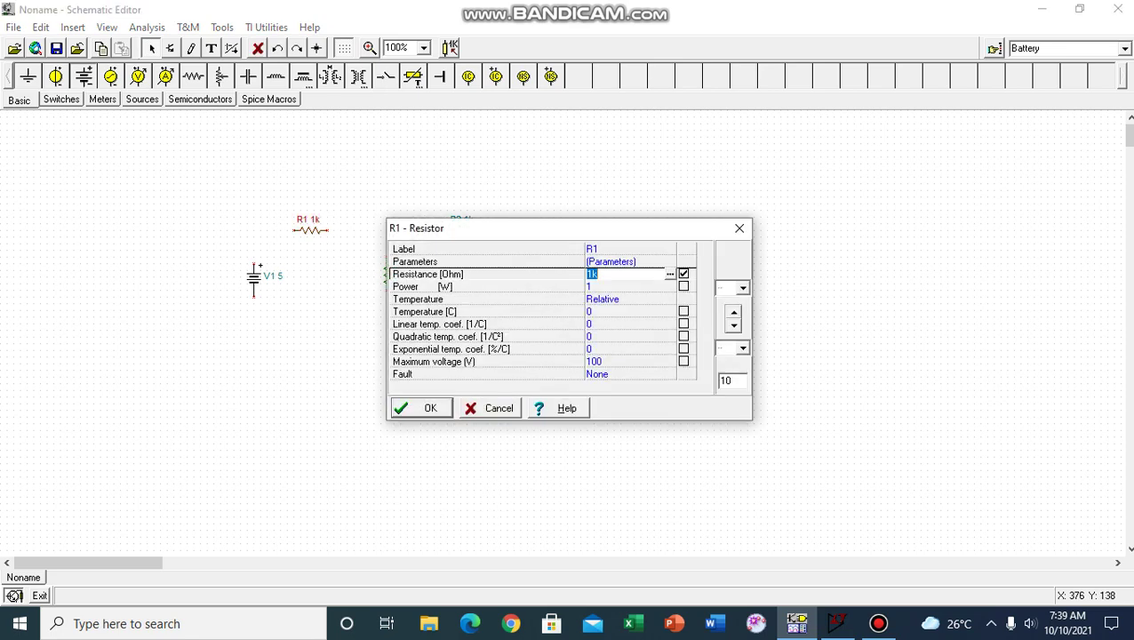
type("2")
key("Return")
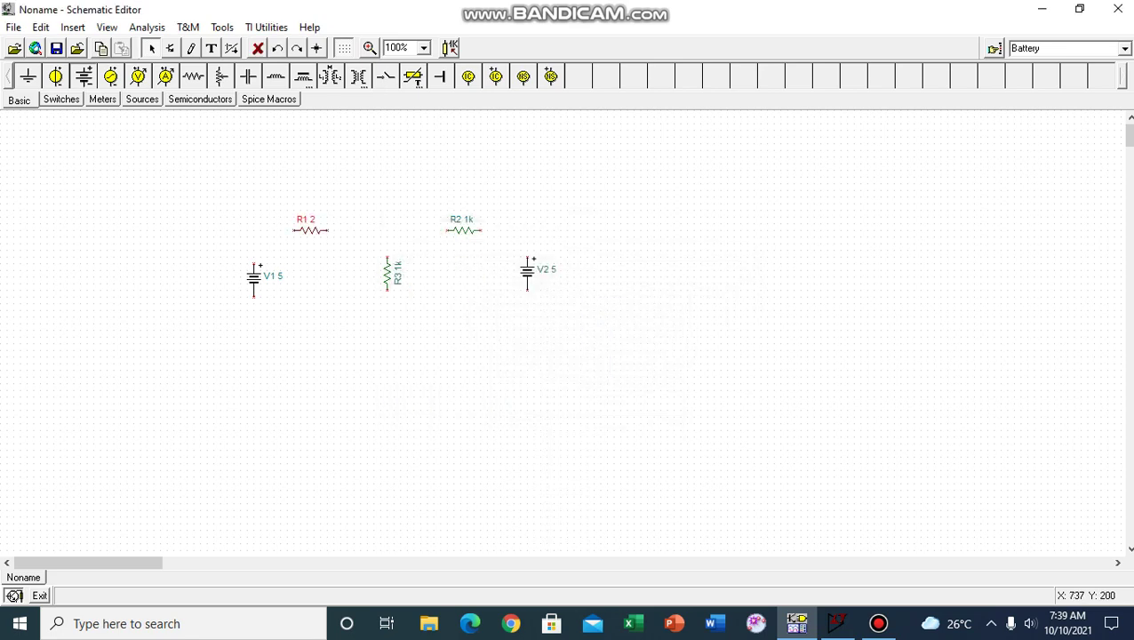
double_click(460, 229)
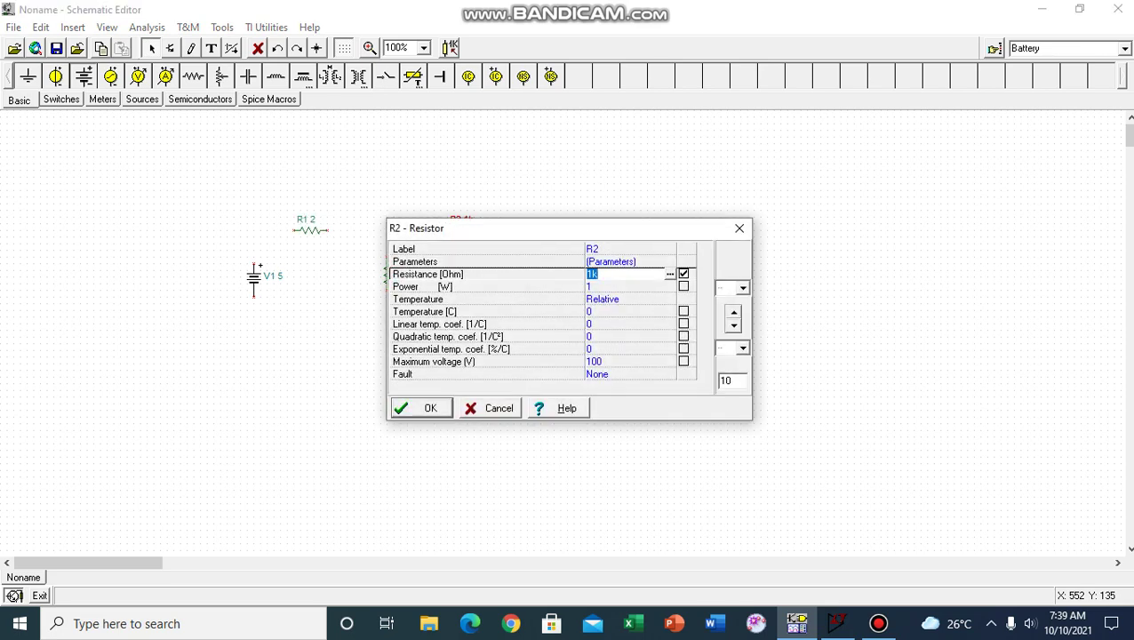
type("2")
key("Return")
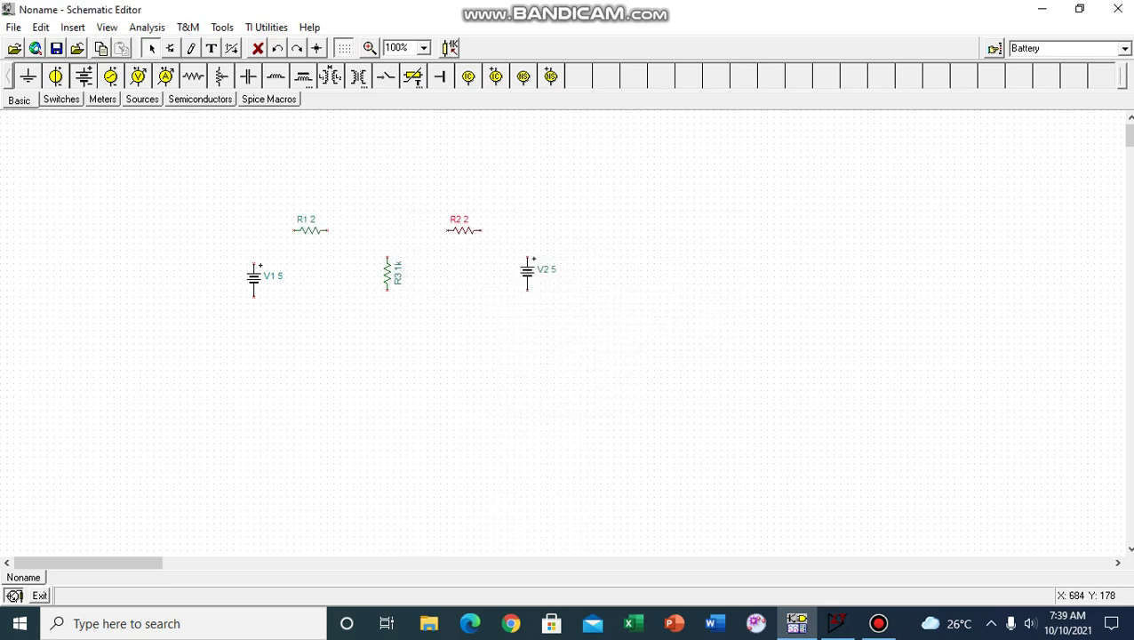
- Set the resistance of R3 to 1 ohm
double_click(391, 278)
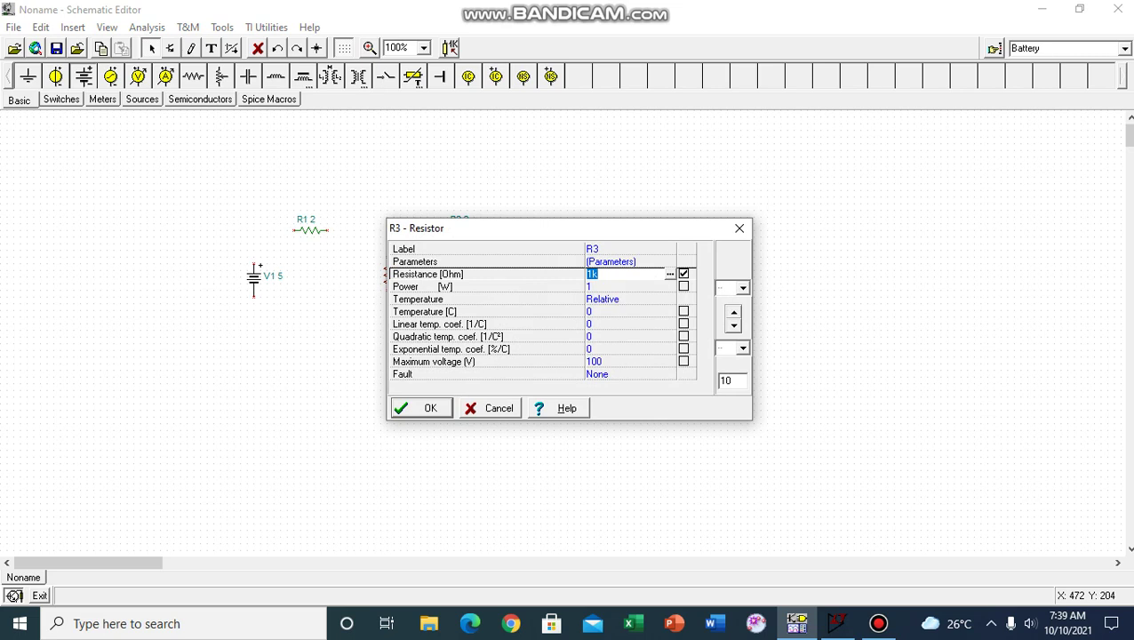
type("1\\")
key("BackSpace")
key("Return")
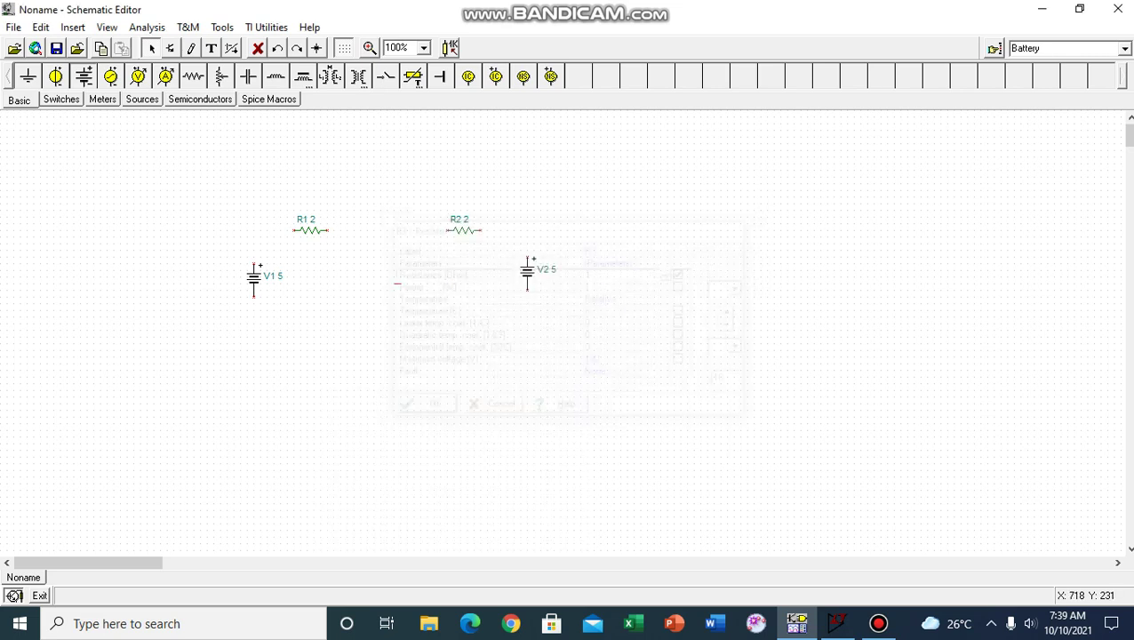
- Set the voltage of battery V1 to 10 V and of battery V2 to 20 V
double_click(266, 273)
type("1")
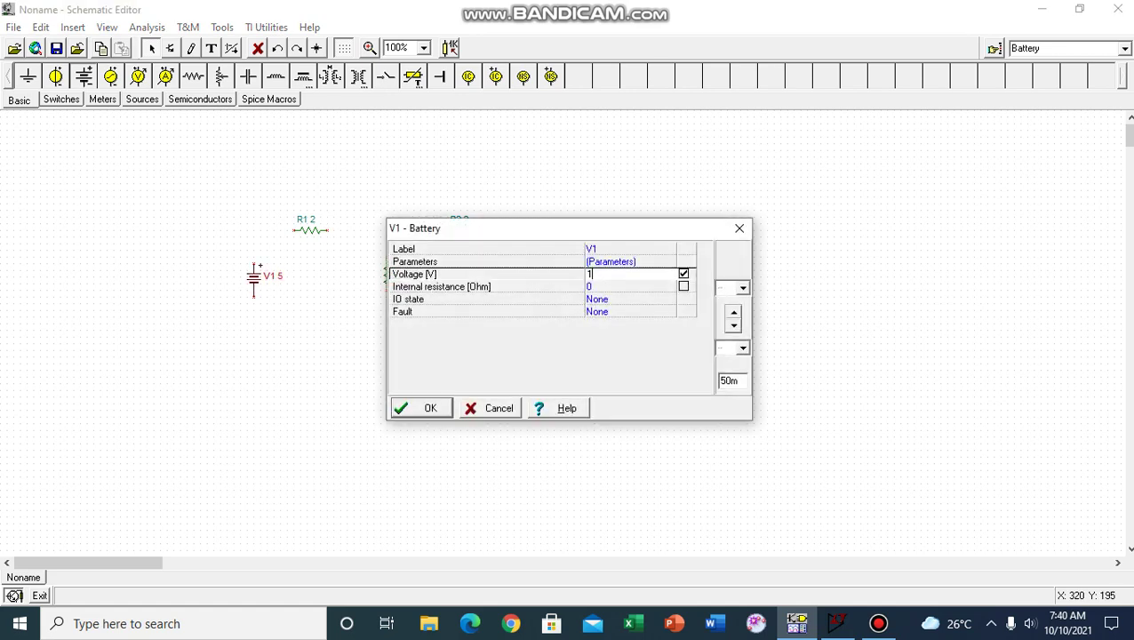
type("0")
key("Return")
double_click(531, 272)
type("20")
key("Return")
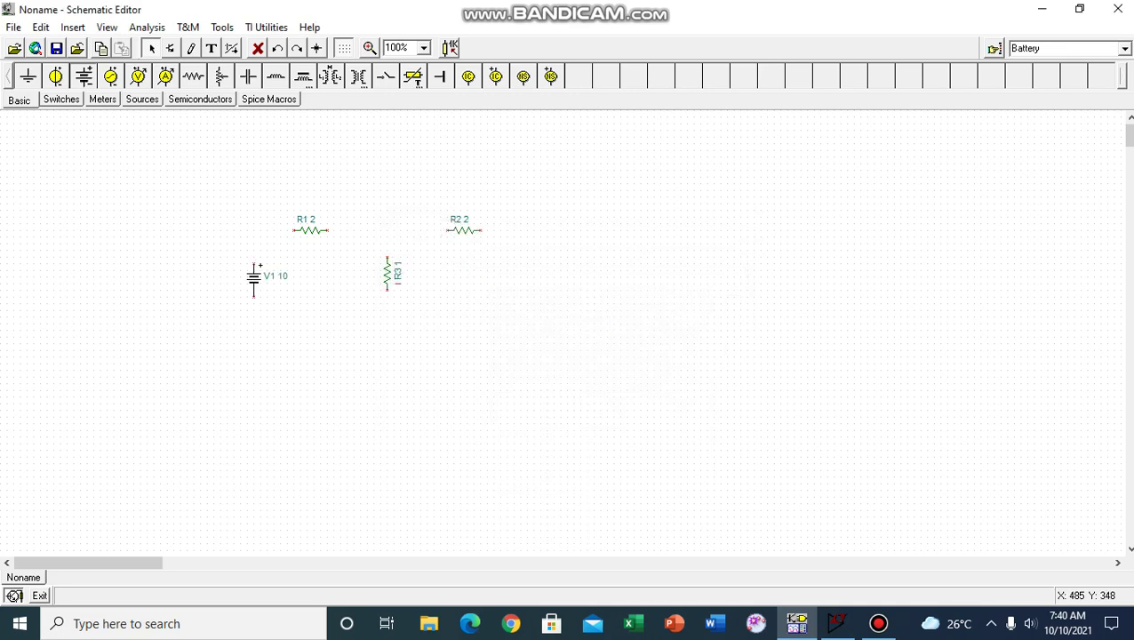
- Wire V1, R1, R2 and V2 into a closed loop and connect R3 between the loop's upper and lower wires
mouse_move(253, 263)
left_mouse_down()
mouse_move(254, 231)
mouse_move(293, 231)
mouse_move(253, 233)
left_mouse_up()
key("Escape")
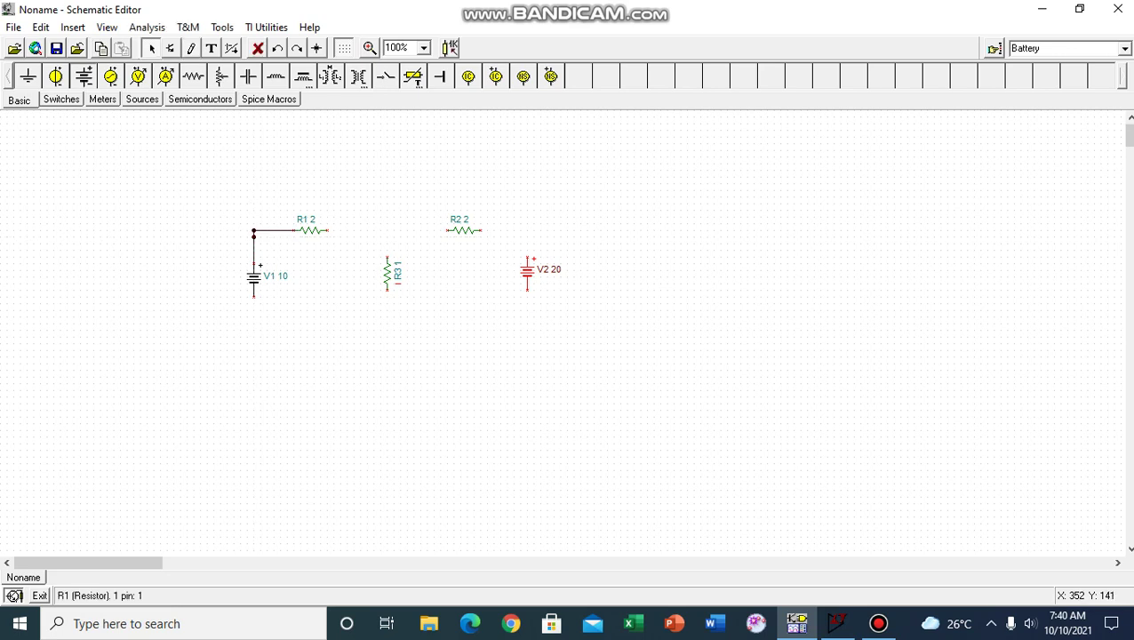
mouse_move(328, 230)
left_mouse_down()
mouse_move(533, 230)
mouse_move(526, 350)
mouse_move(267, 350)
mouse_move(254, 303)
left_mouse_up()
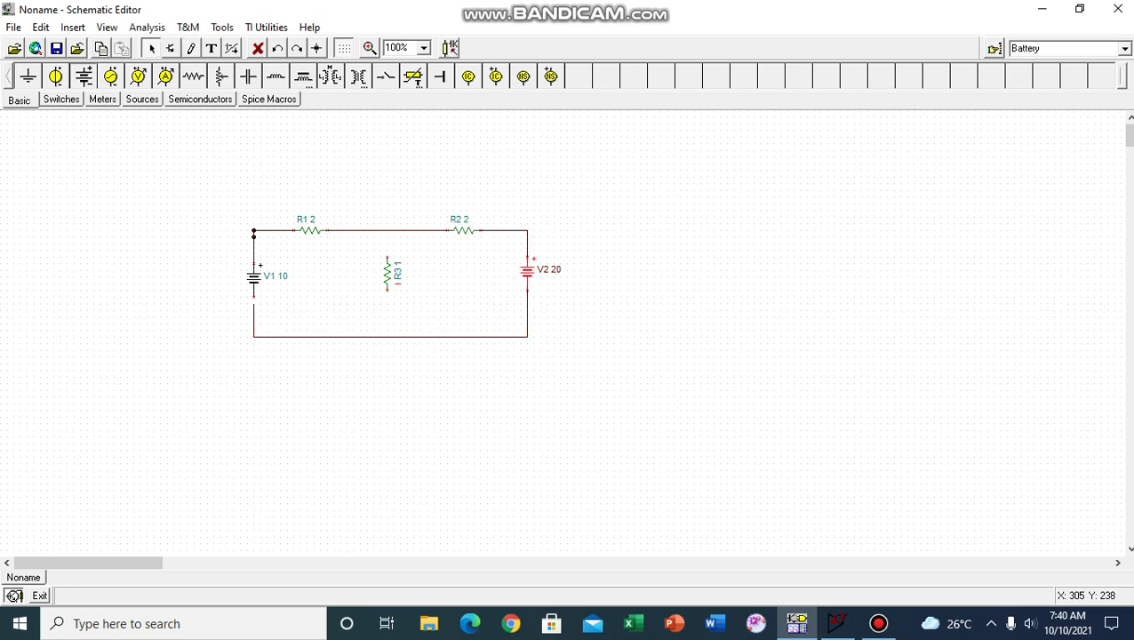
left_click(268, 317)
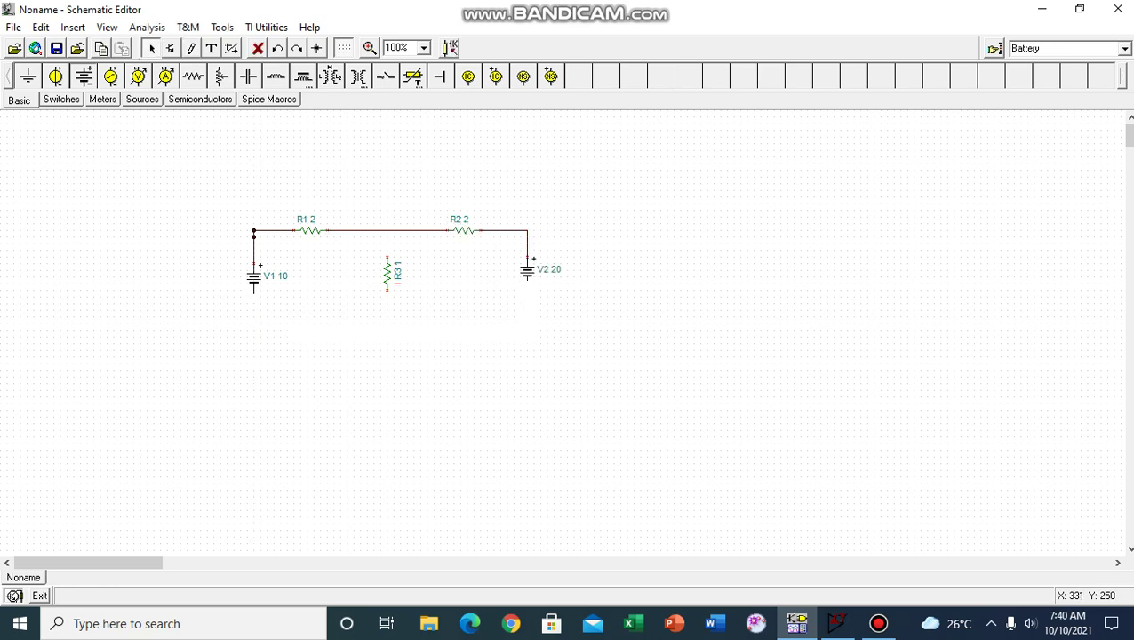
left_click_drag(255, 297, 254, 309)
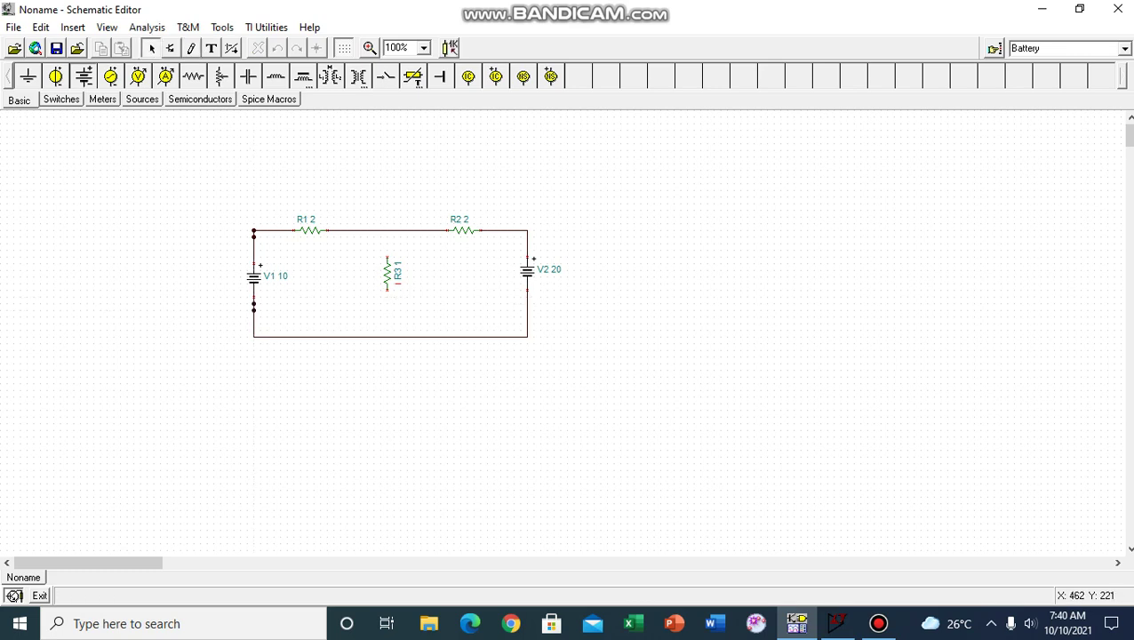
left_click_drag(386, 289, 388, 336)
left_click_drag(386, 255, 386, 230)
- Place a ground symbol directly below R3 and wire it to the junction on the circuit's lower wire
left_click(28, 77)
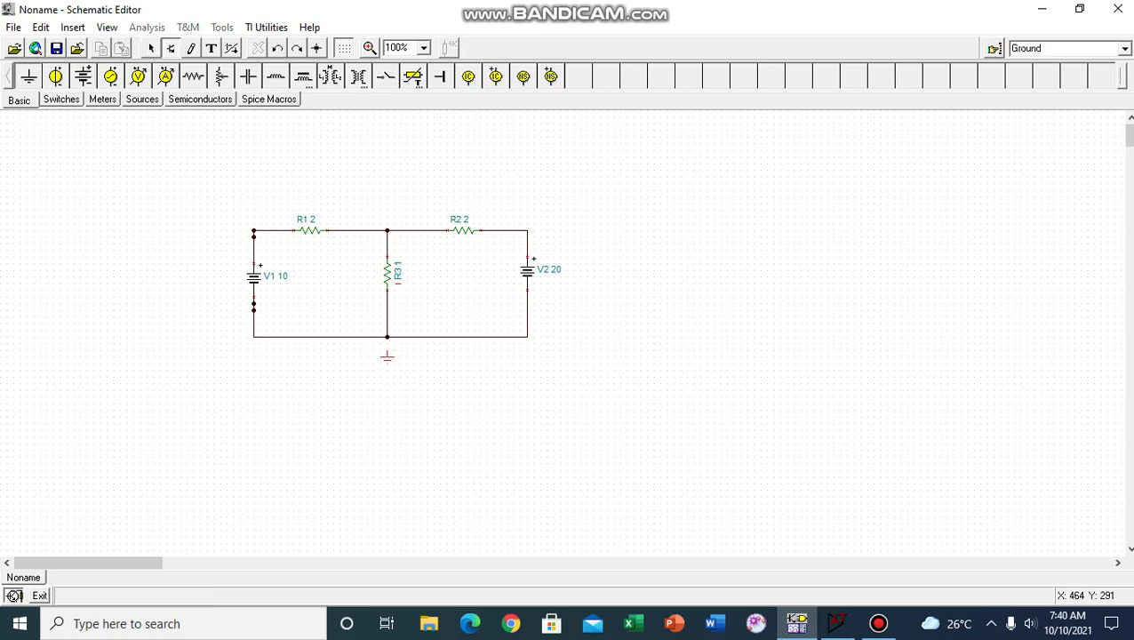
left_click(387, 355)
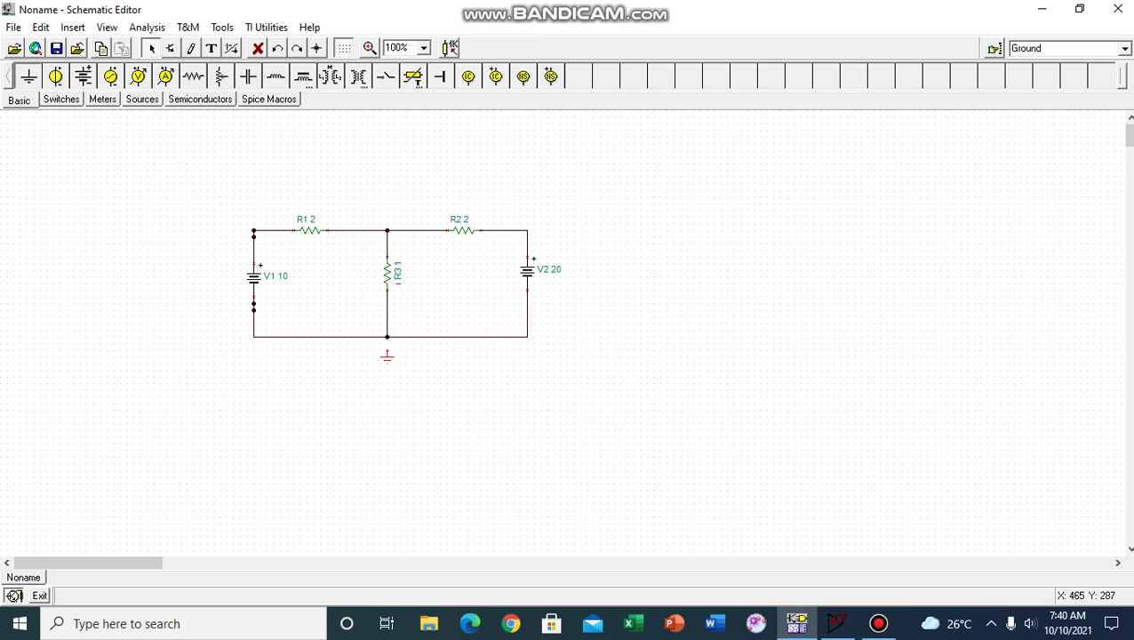
left_click(386, 350)
key("Escape")
- Run the electric rules check (ERC) on the circuit, review its report and close it
left_click(147, 27)
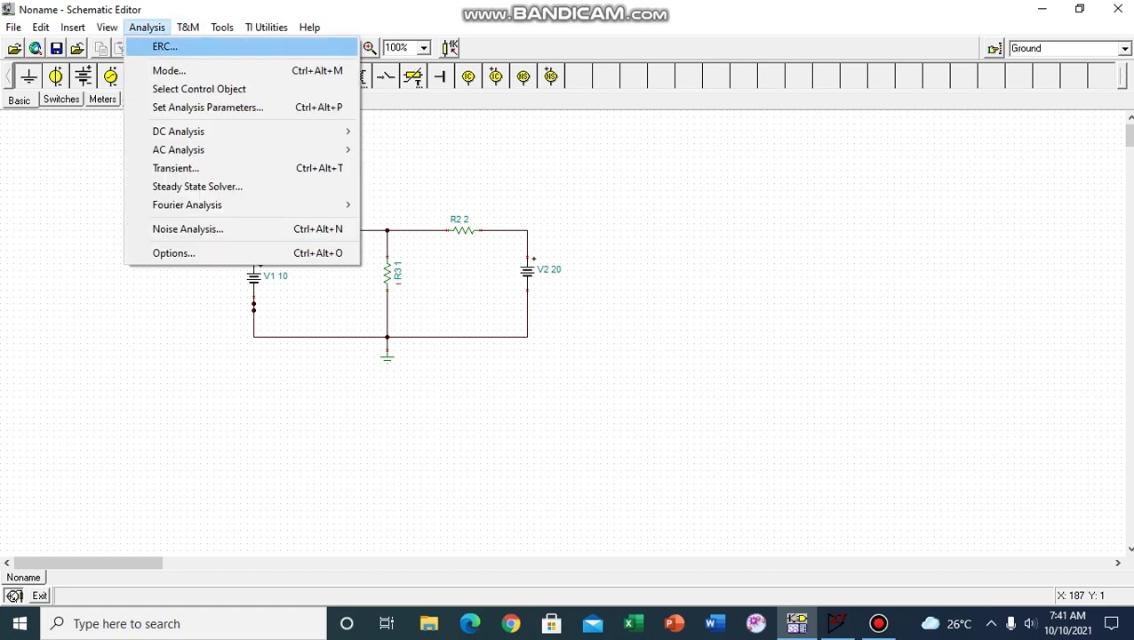
left_click(165, 46)
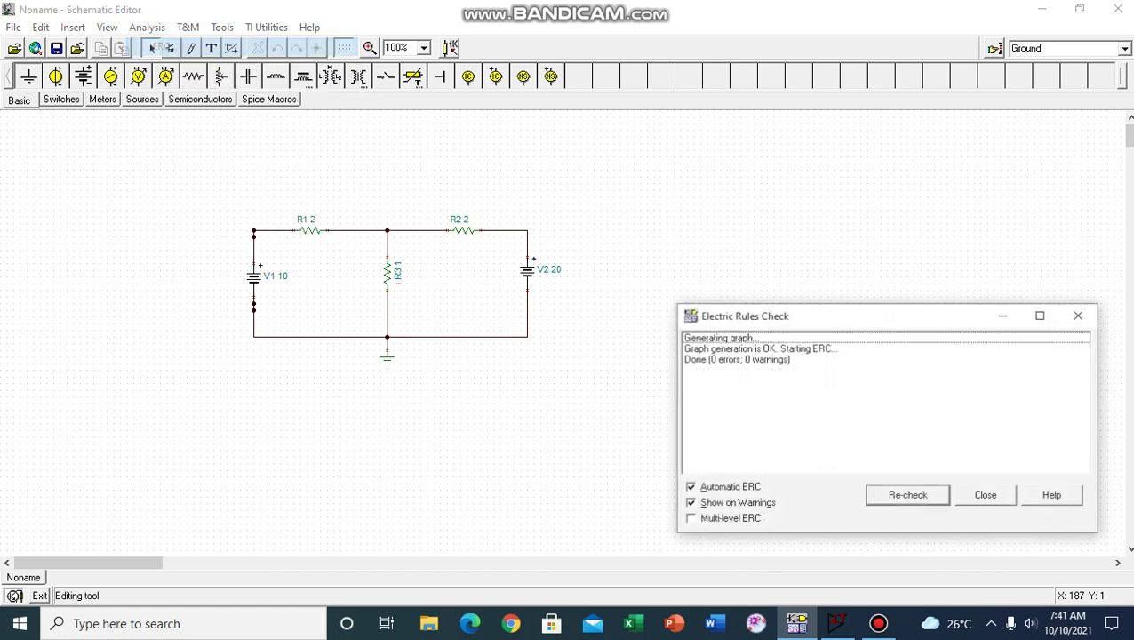
left_click(782, 338)
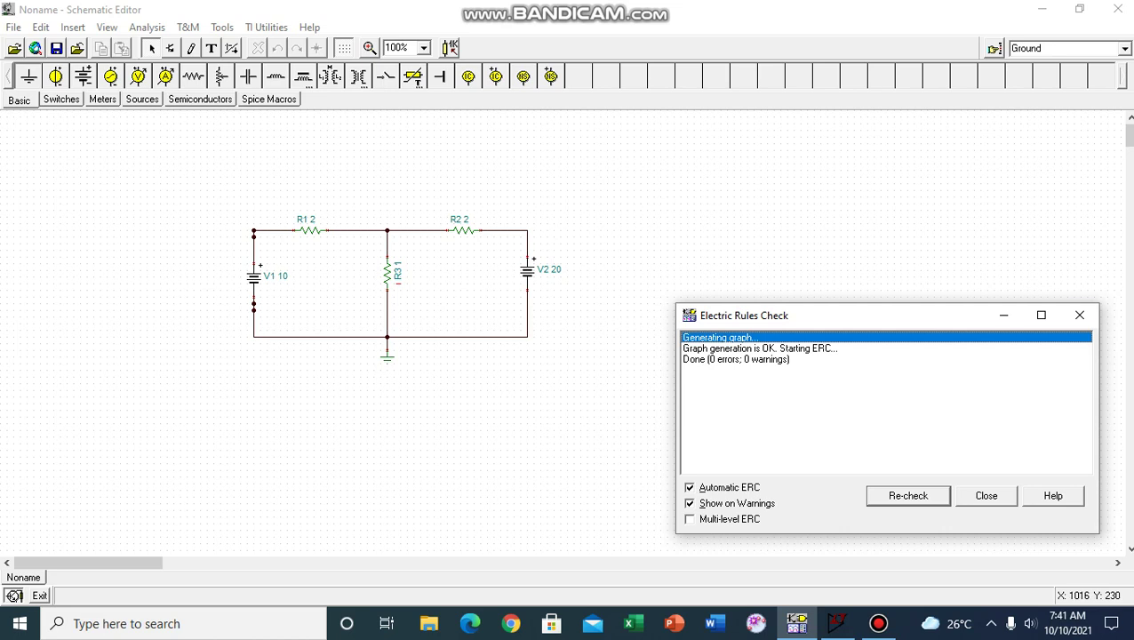
left_click(1079, 314)
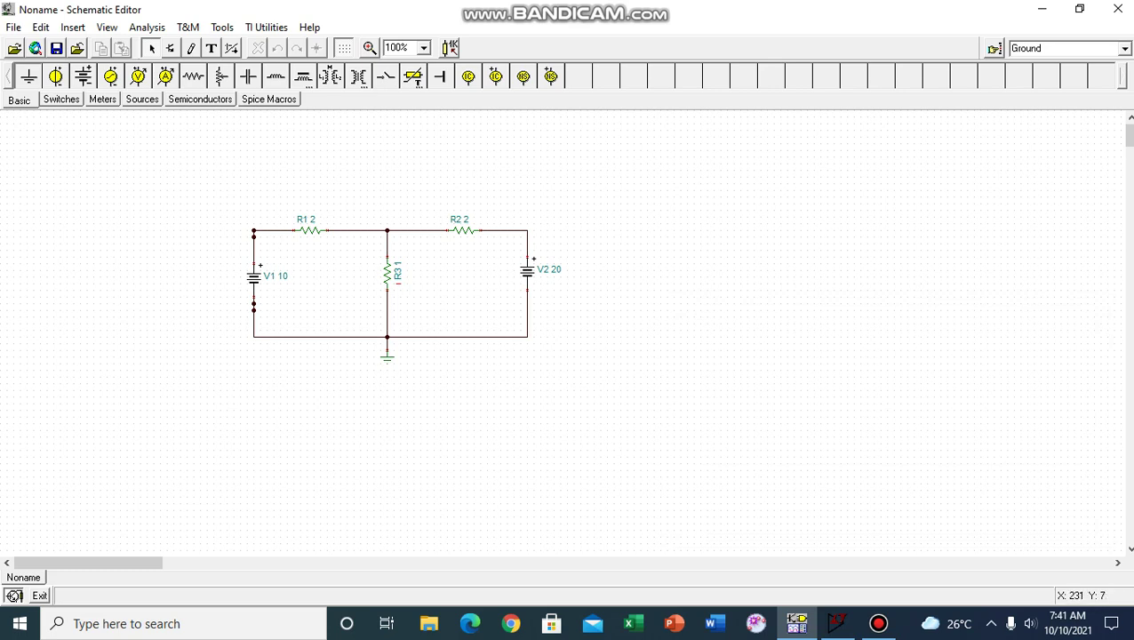
- Generate the table of DC results, place it beside the circuit to read the voltages and currents, and close it
left_click(147, 27)
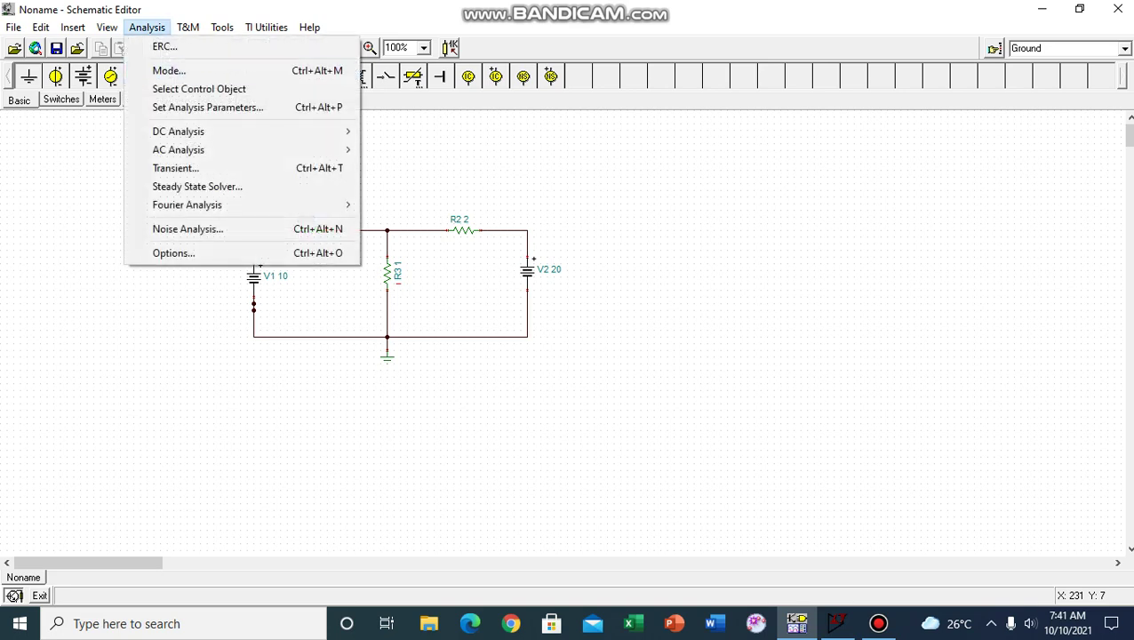
mouse_move(177, 131)
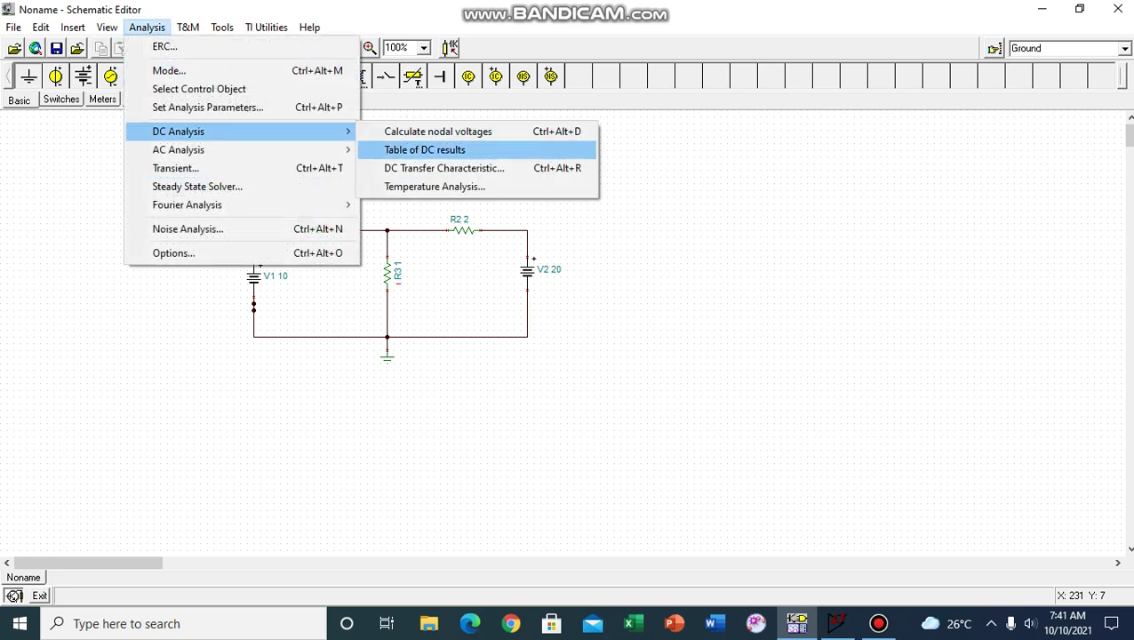
left_click(424, 149)
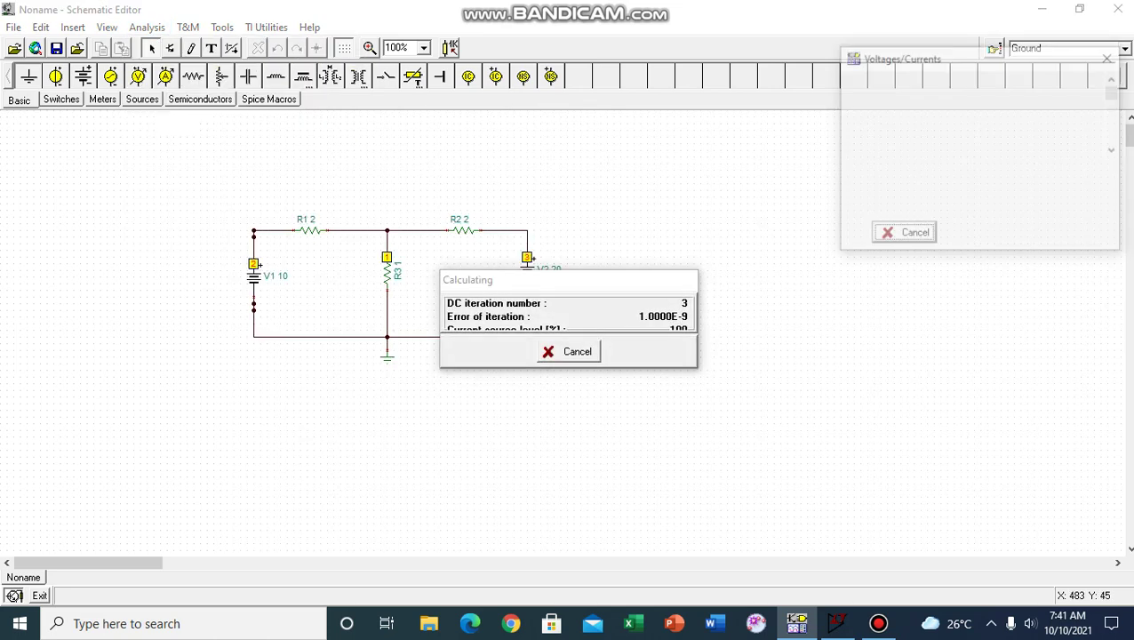
left_click_drag(960, 61, 686, 188)
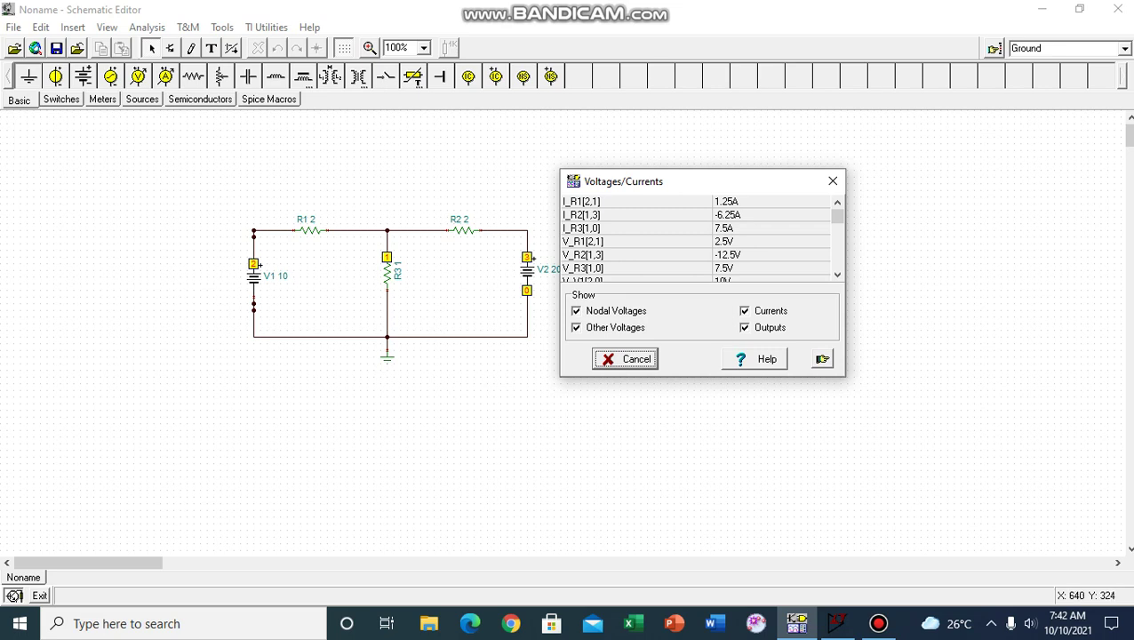
left_click(833, 180)
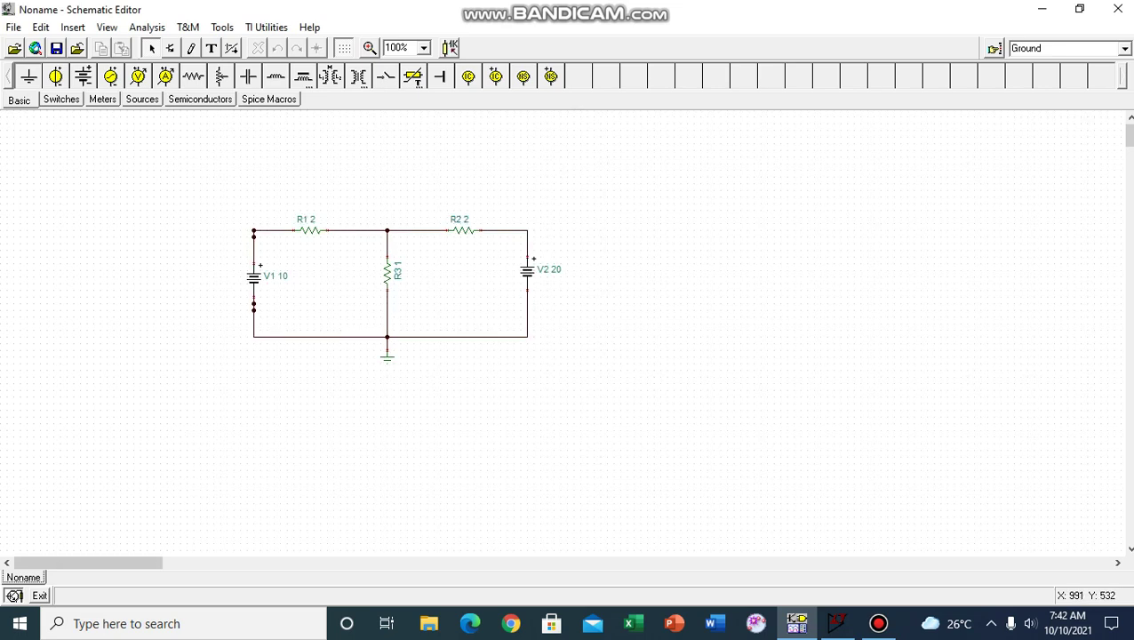
- Switch to the LTspice schematic and set the values of R1 and R2 to 2 and of R3 to 1
left_click(836, 623)
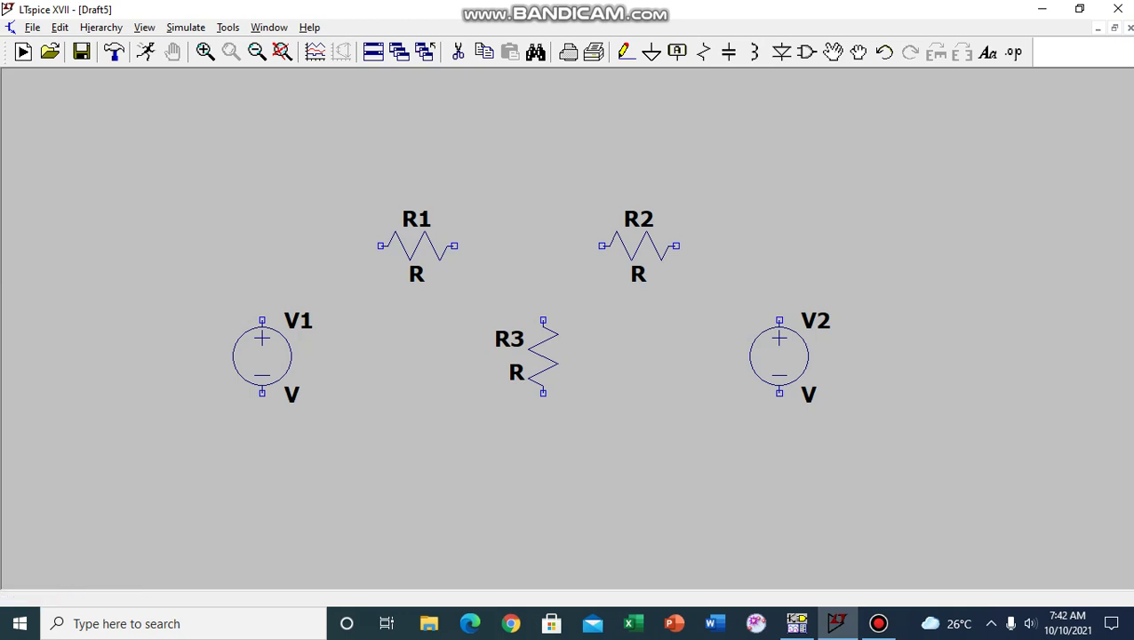
right_click(416, 274)
type("2")
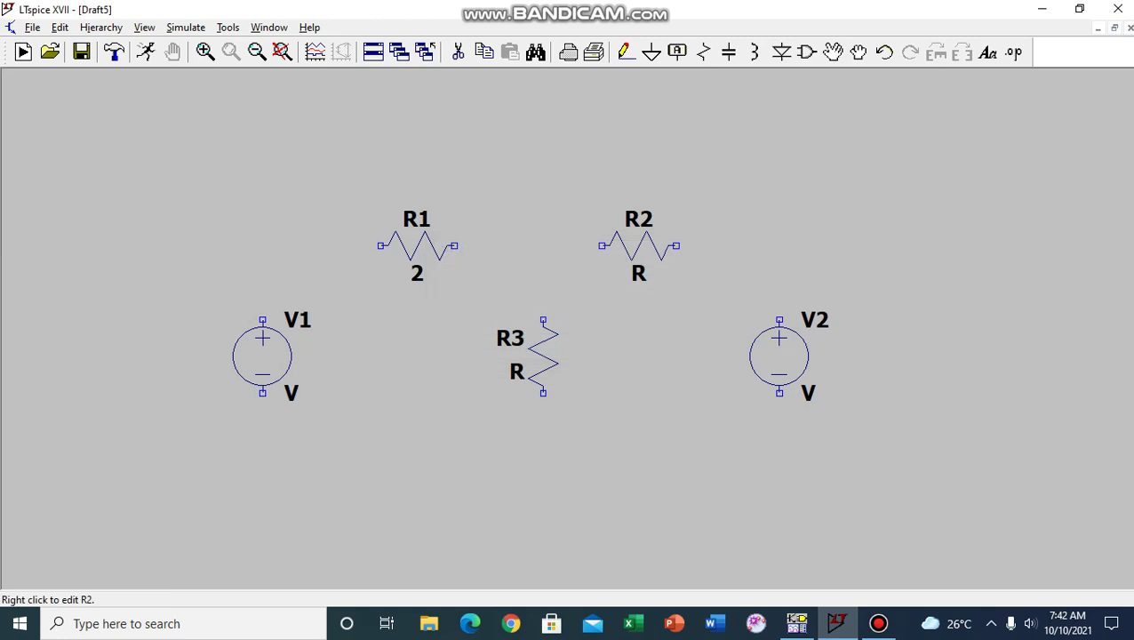
right_click(639, 273)
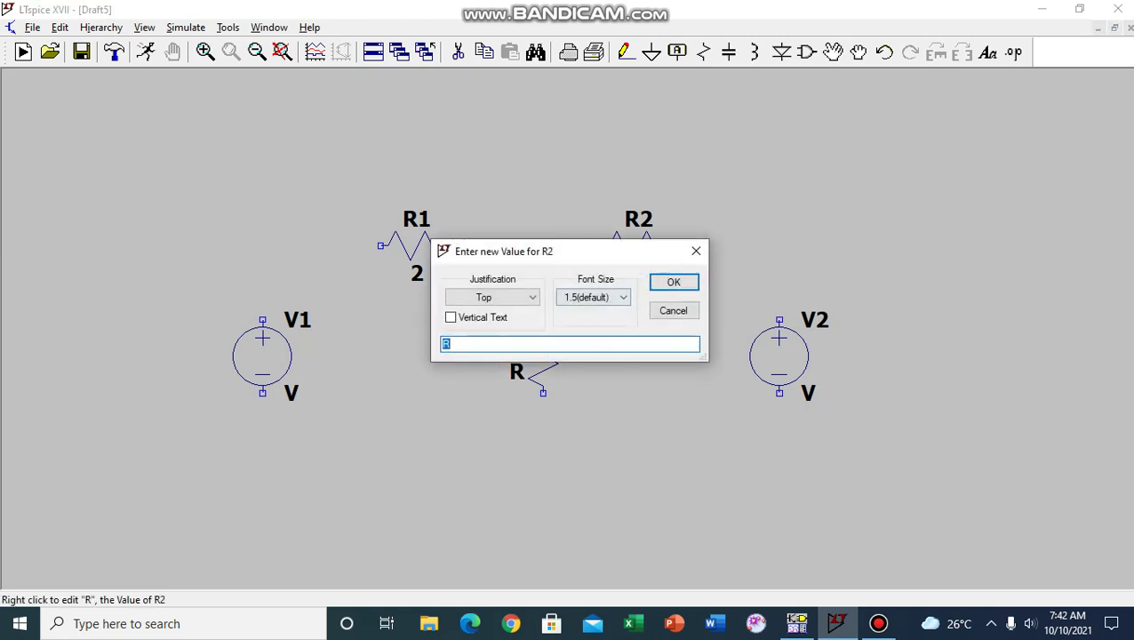
type("2")
key("Return")
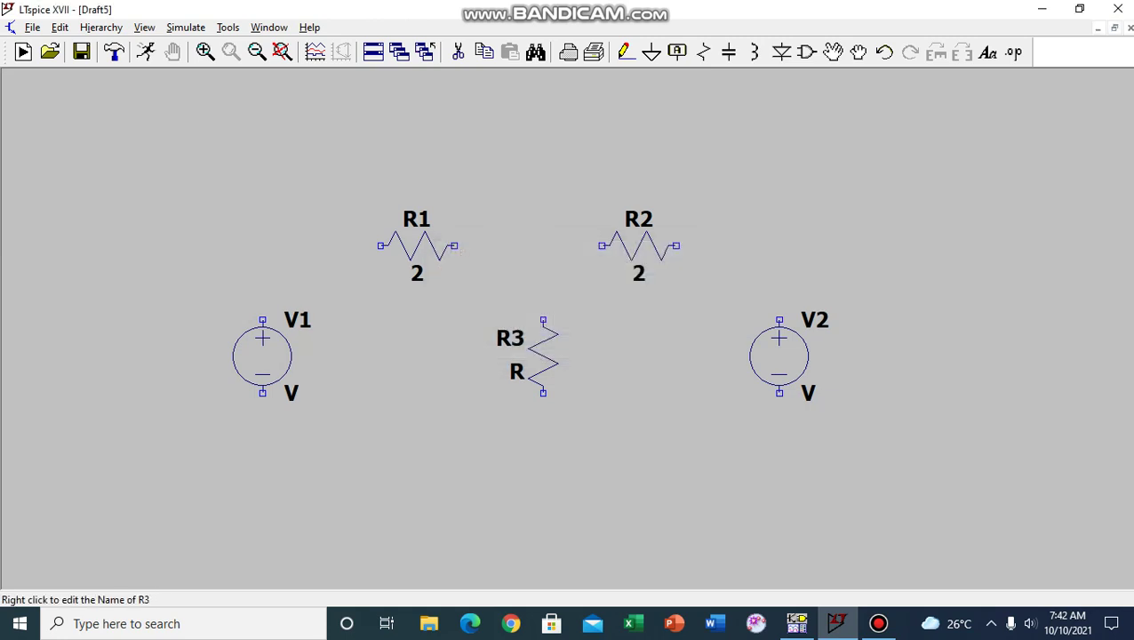
right_click(517, 371)
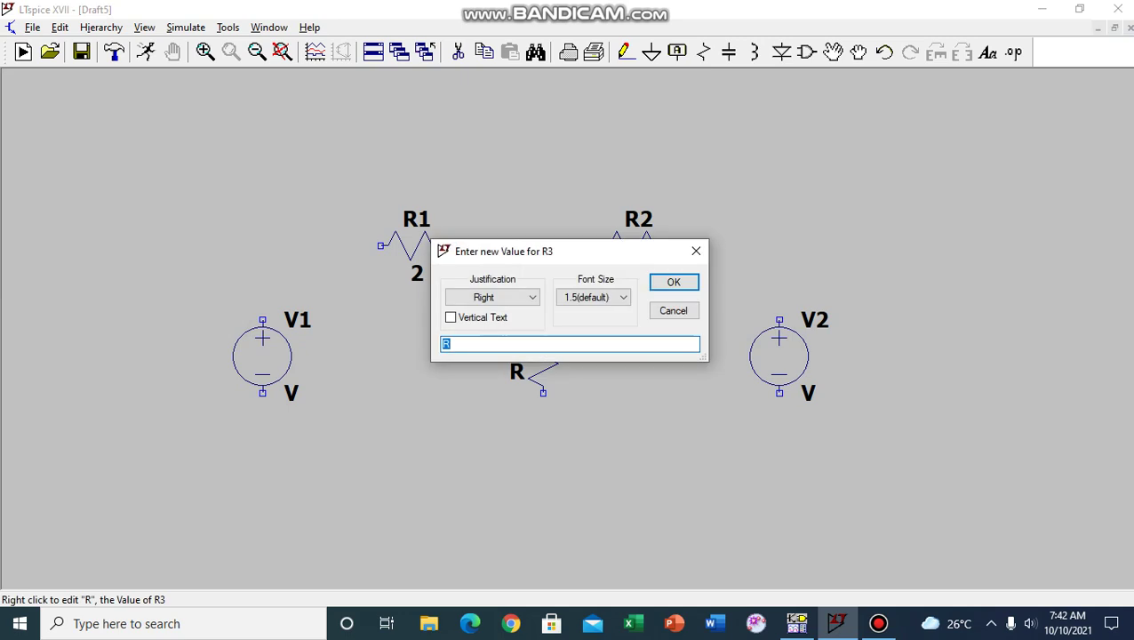
key("Return")
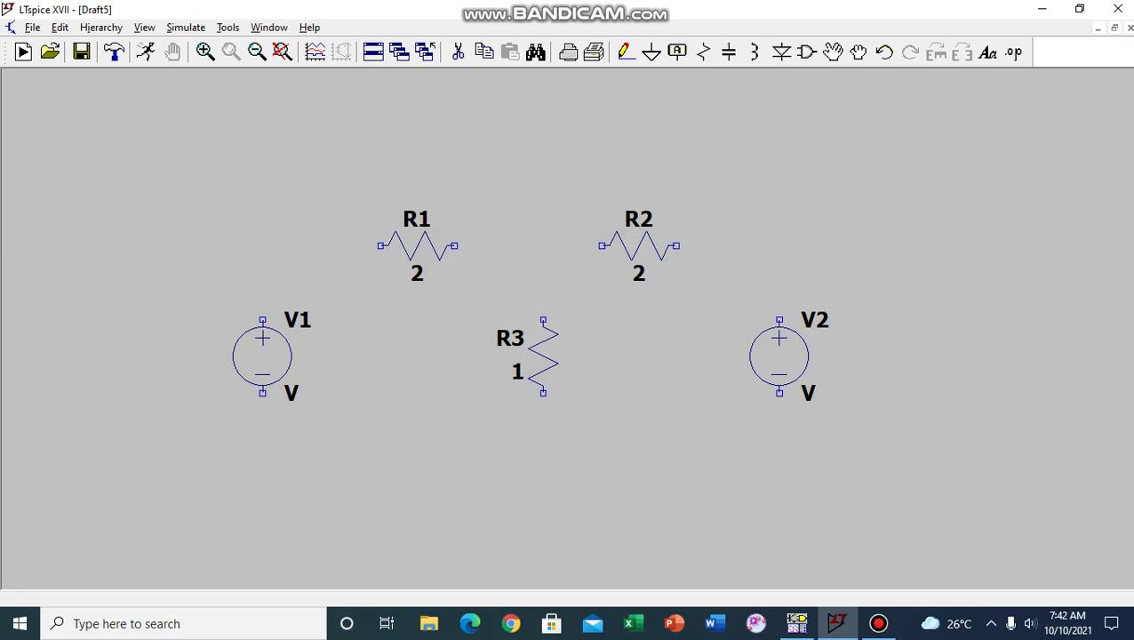
- Set the value of voltage source V1 to 10 and of V2 to 20
right_click(291, 392)
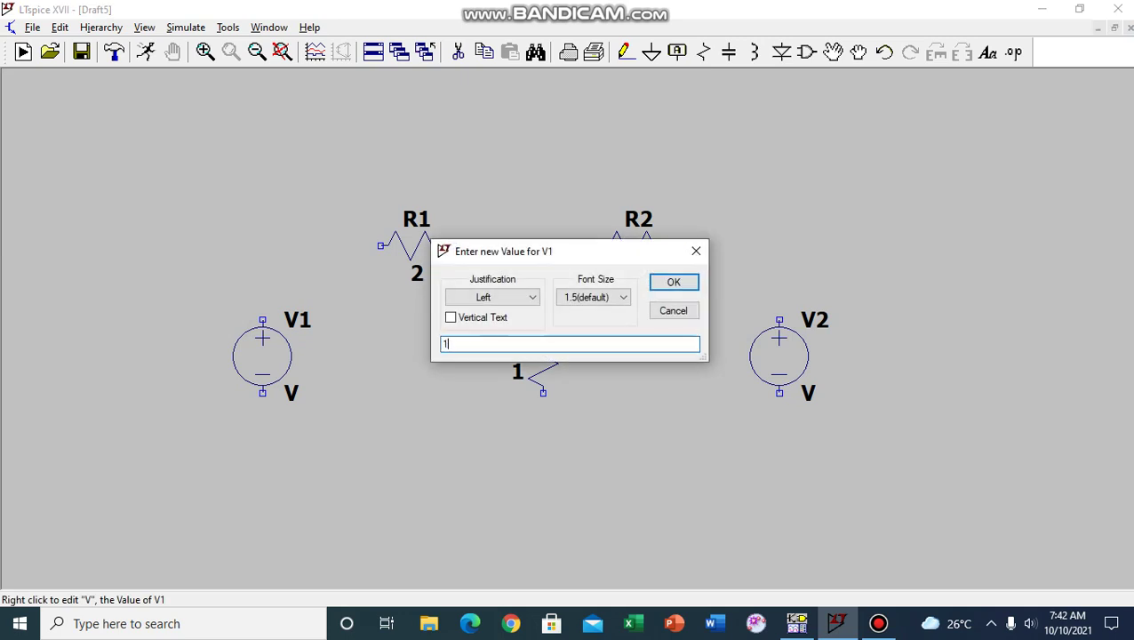
key("Return")
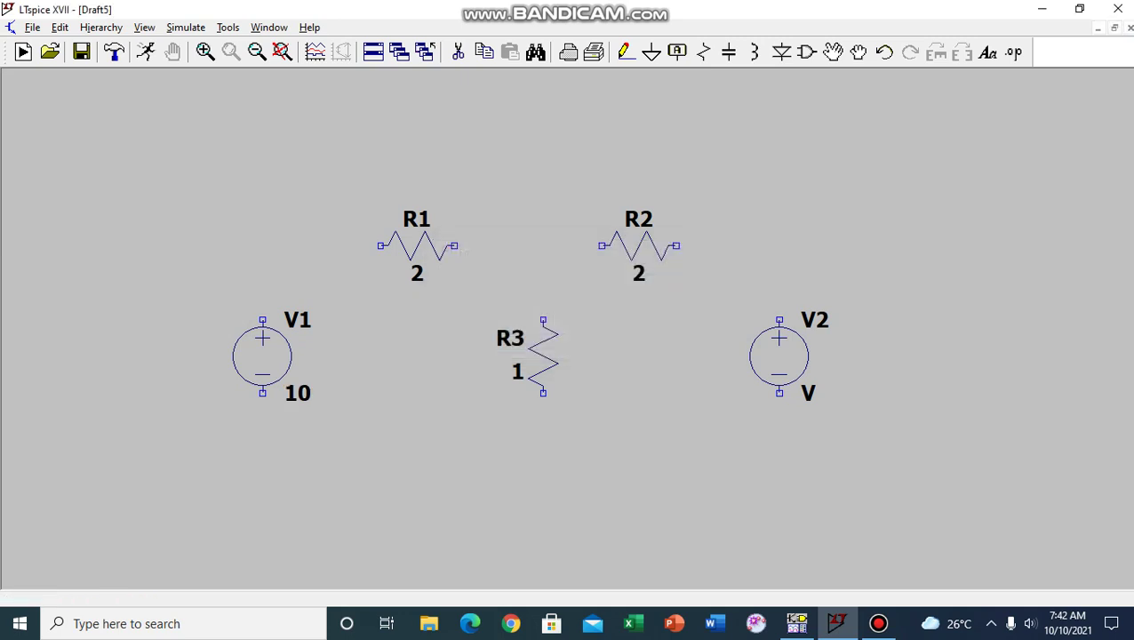
right_click(808, 392)
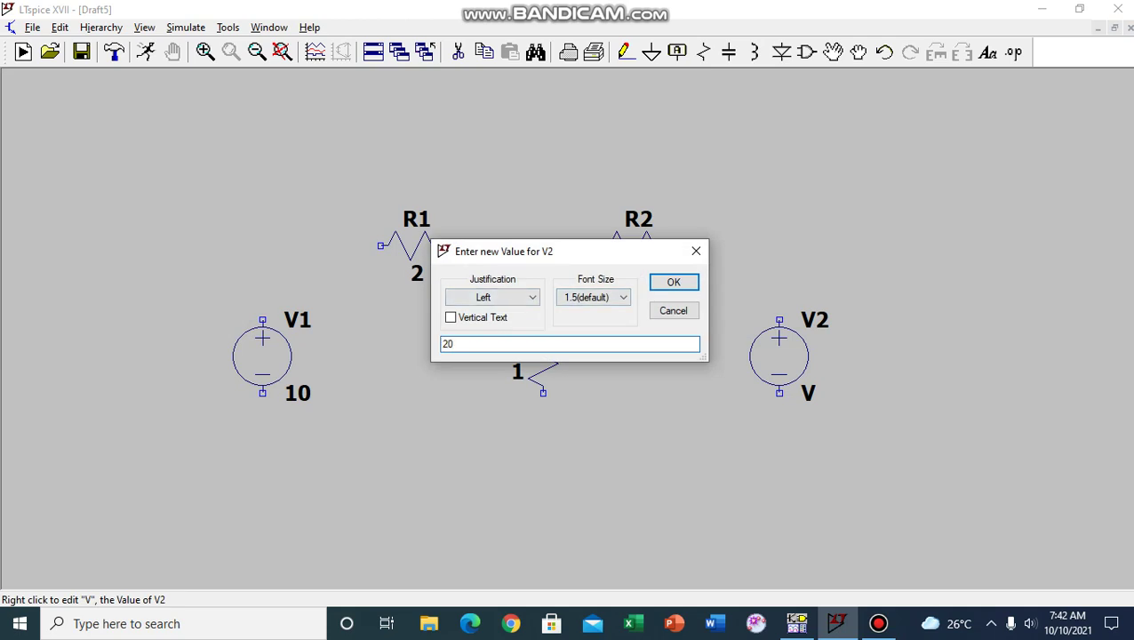
key("Return")
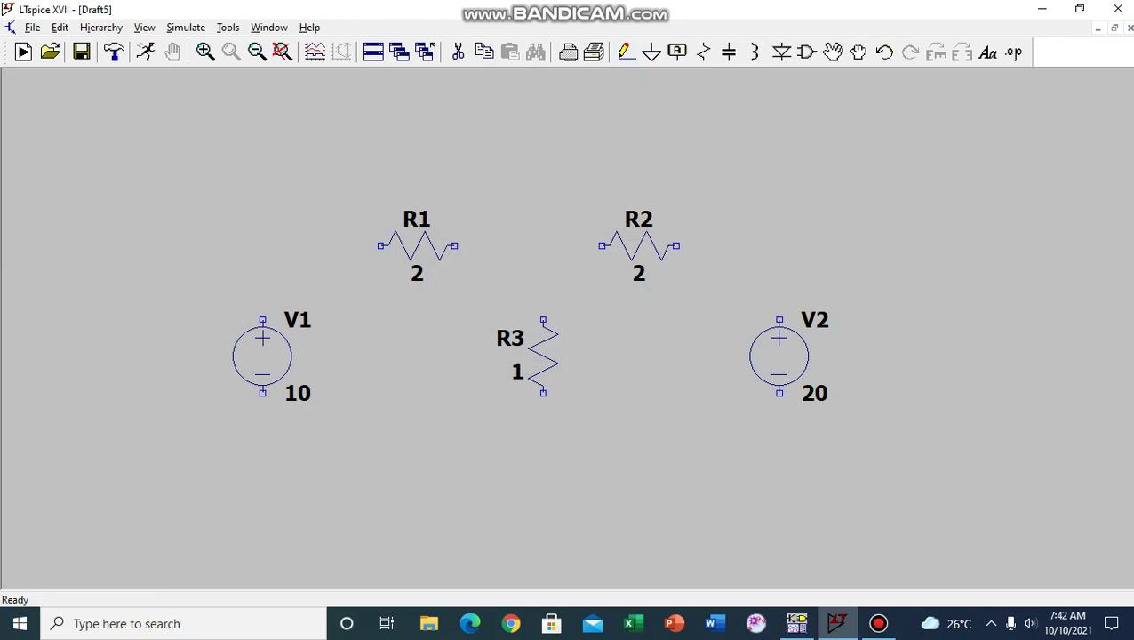
- Wire the outer loop from V1's positive terminal through R1 and R2, down through V2 and back to V1's negative terminal
left_click(262, 319)
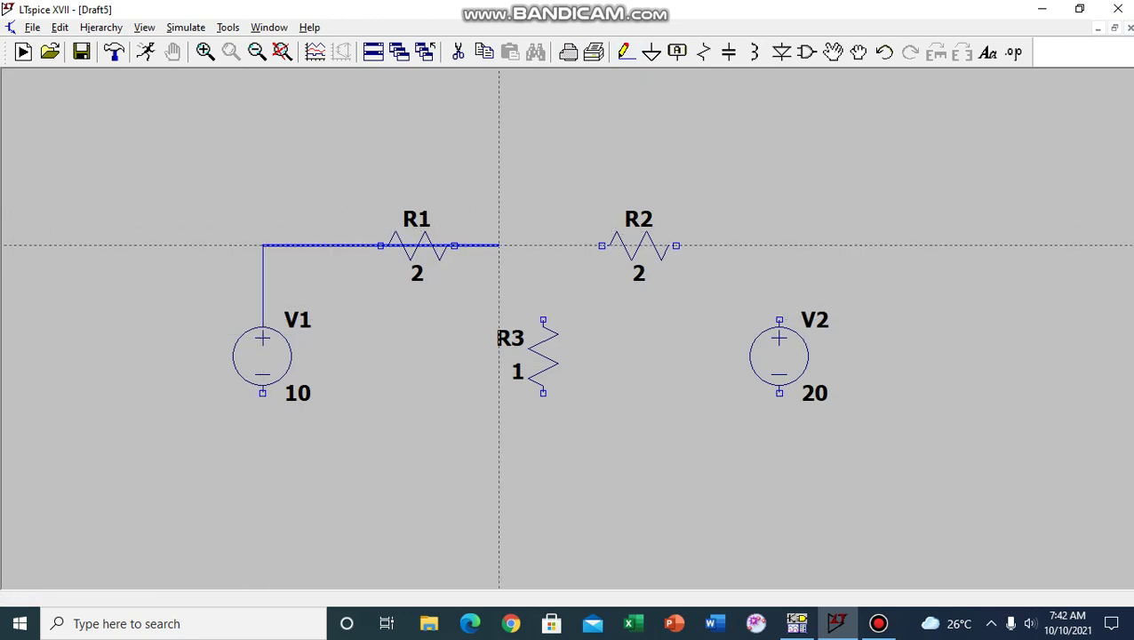
left_click(779, 259)
left_click(780, 465)
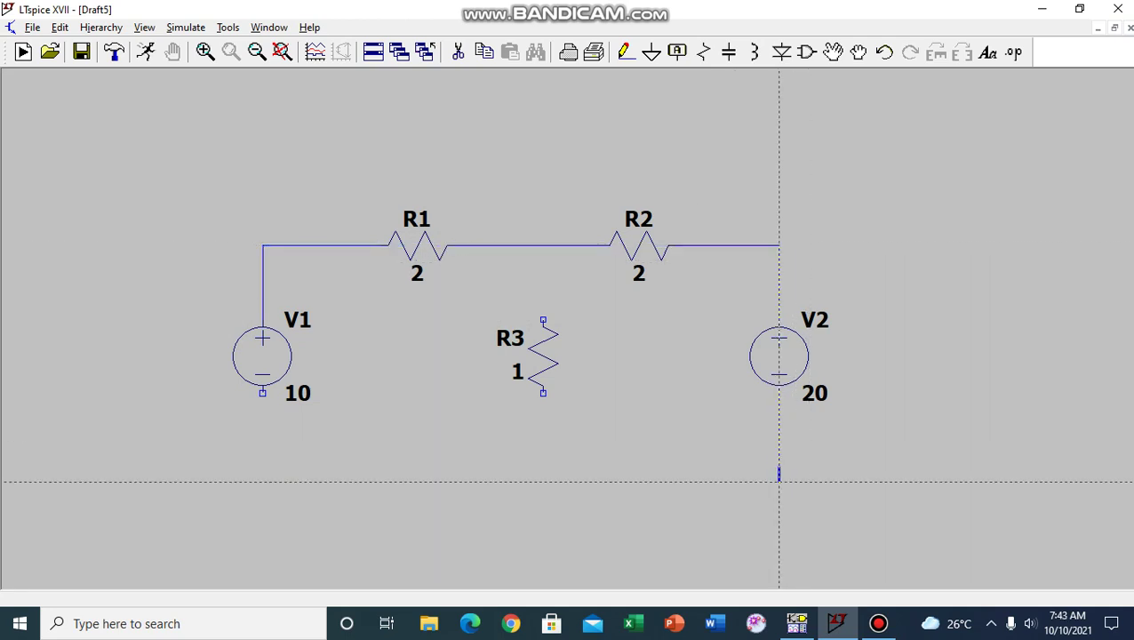
left_click(263, 466)
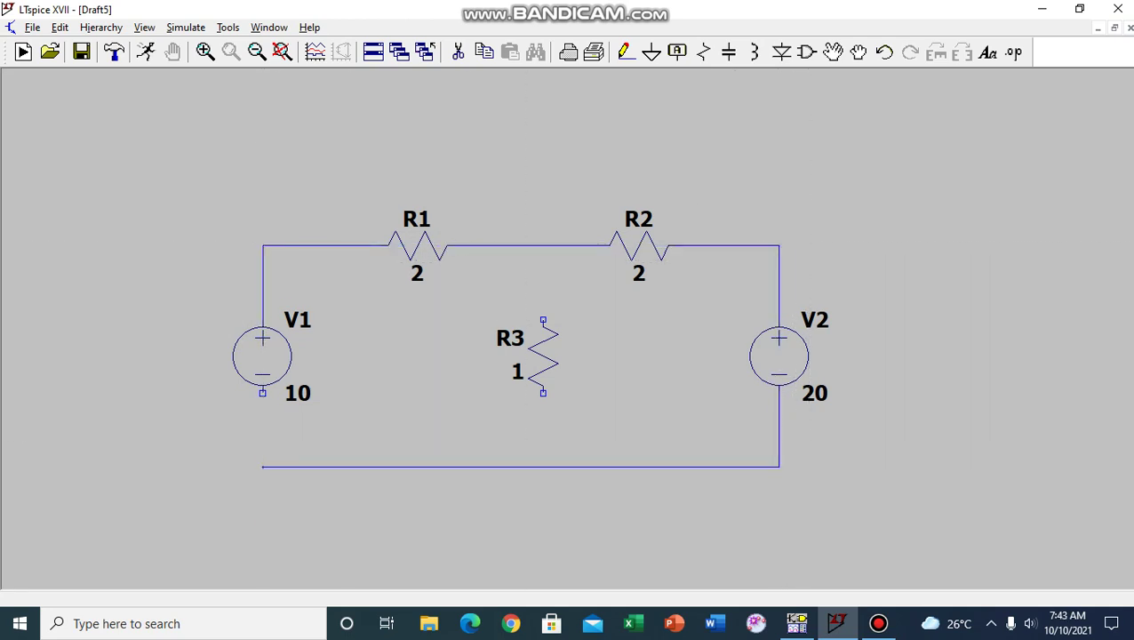
left_click(263, 392)
key("Escape")
- Wire R3 between the loop's lower wire and the upper wire joining R1 and R2
left_click(543, 466)
left_click(543, 392)
left_click(543, 319)
left_click(543, 246)
key("Escape")
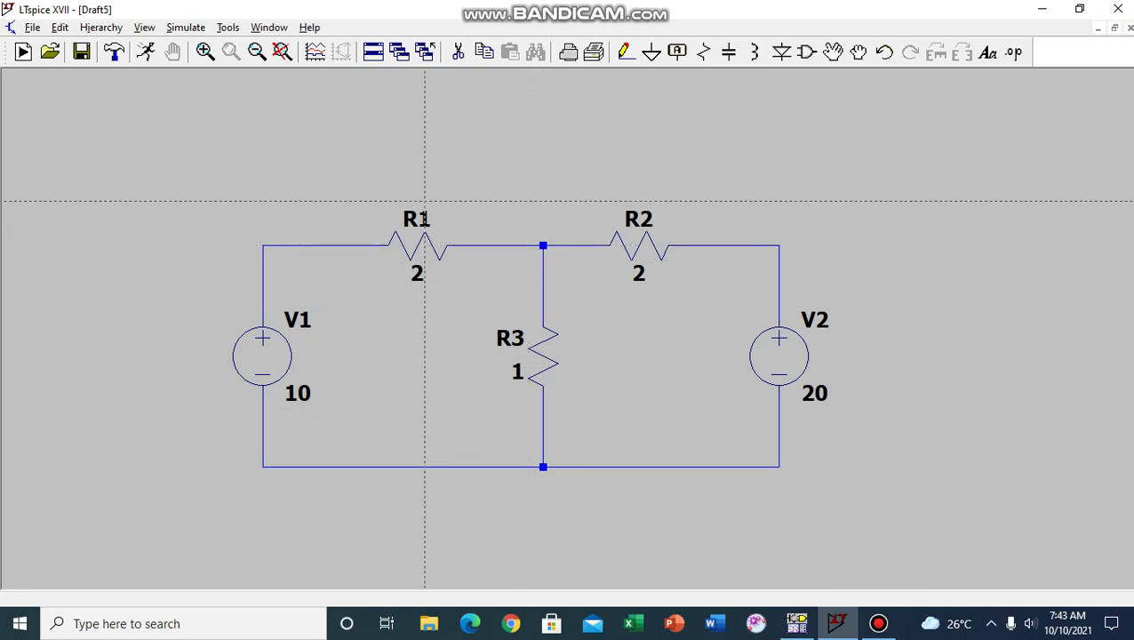
key("Escape")
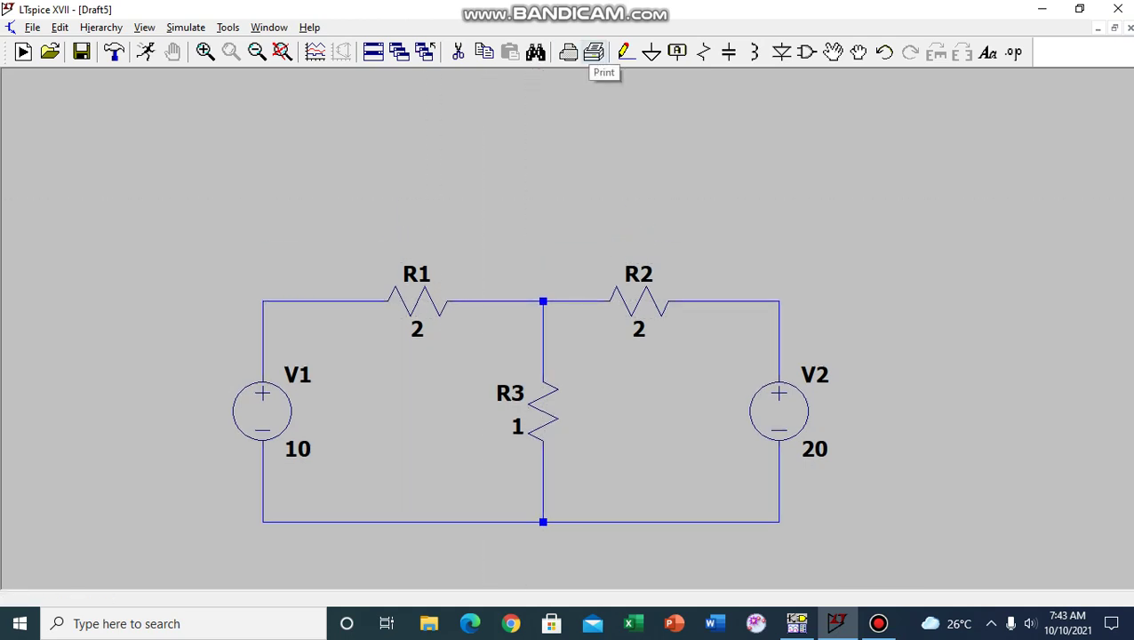
- Place a ground symbol below R3 and wire it to the lower junction of the circuit
left_click_drag(649, 400, 597, 279)
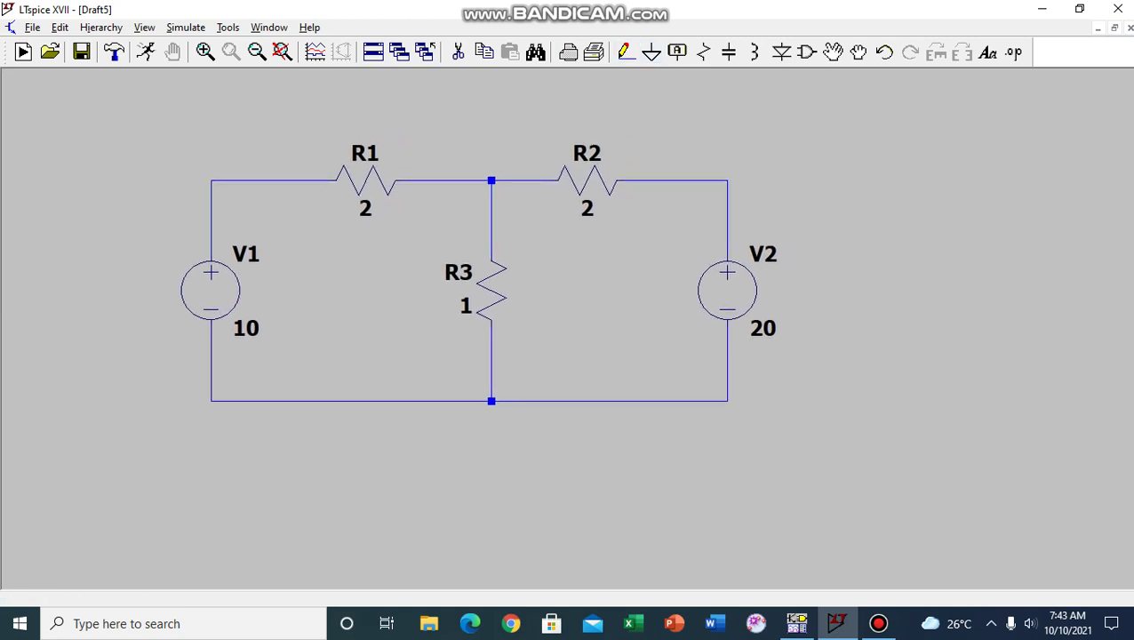
left_click(651, 52)
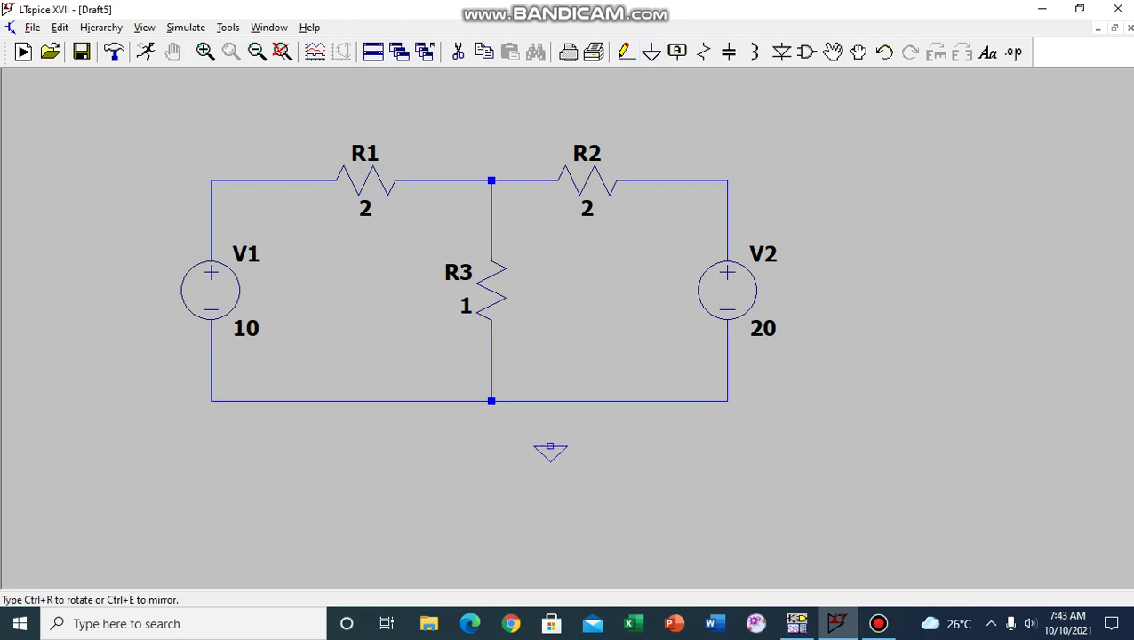
left_click(492, 432)
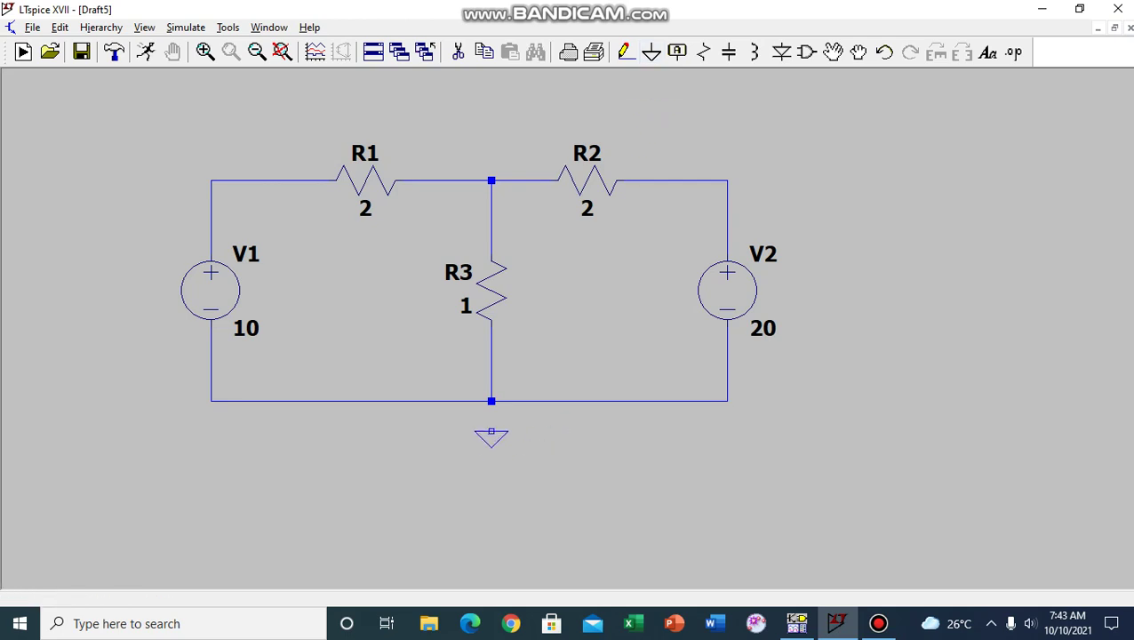
key("Escape")
left_click(626, 52)
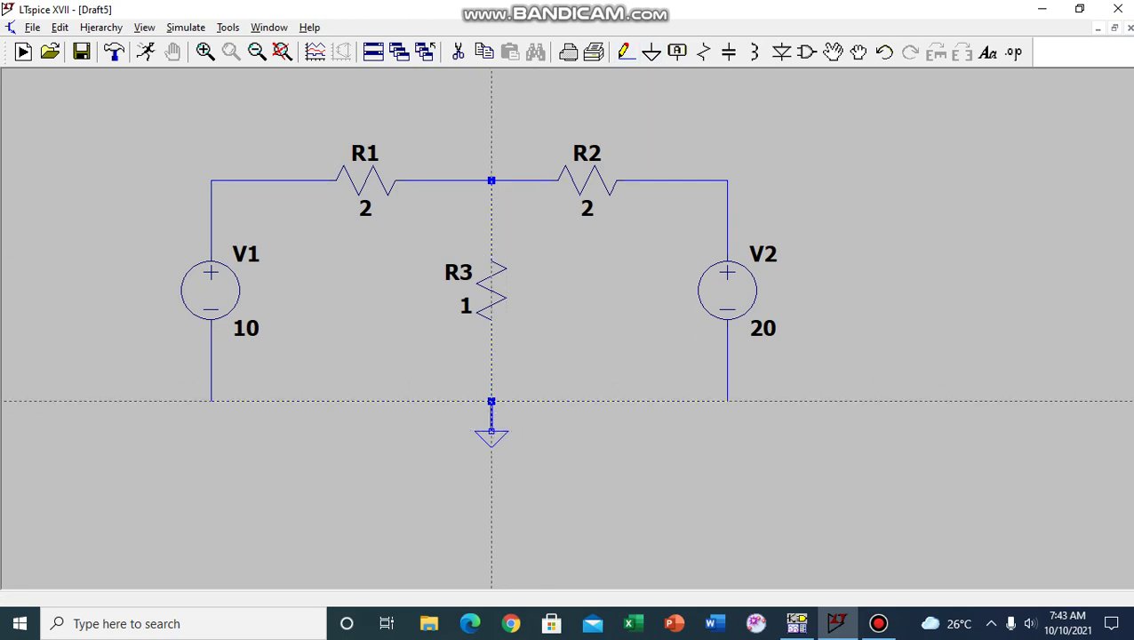
key("Escape")
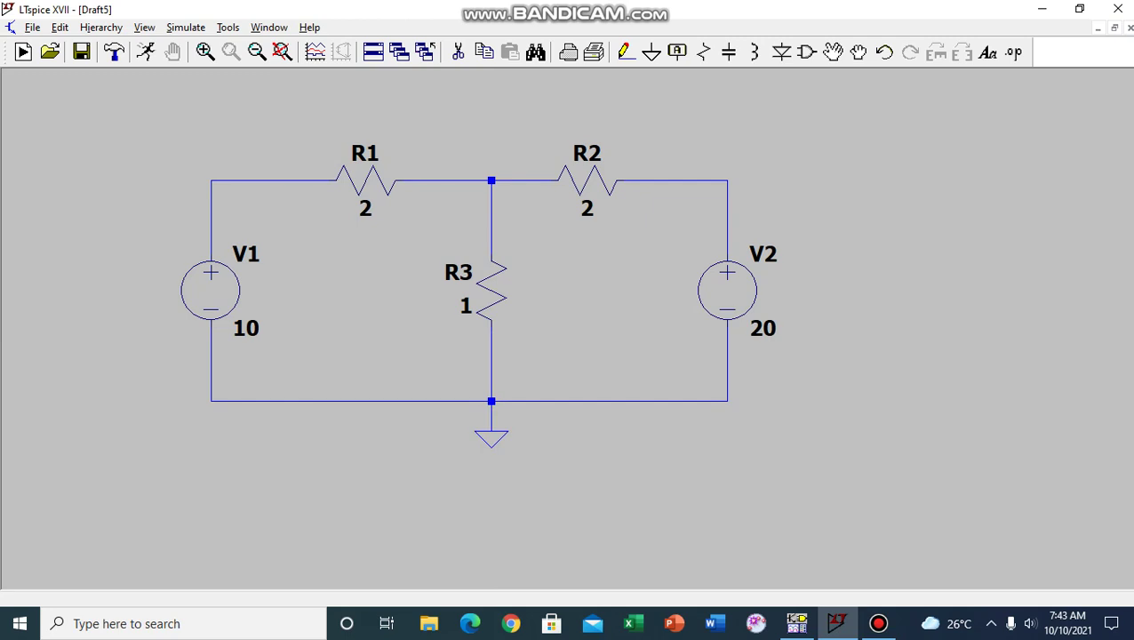
- Run a transient simulation of the circuit with a stop time of 0.1m
left_click(145, 51)
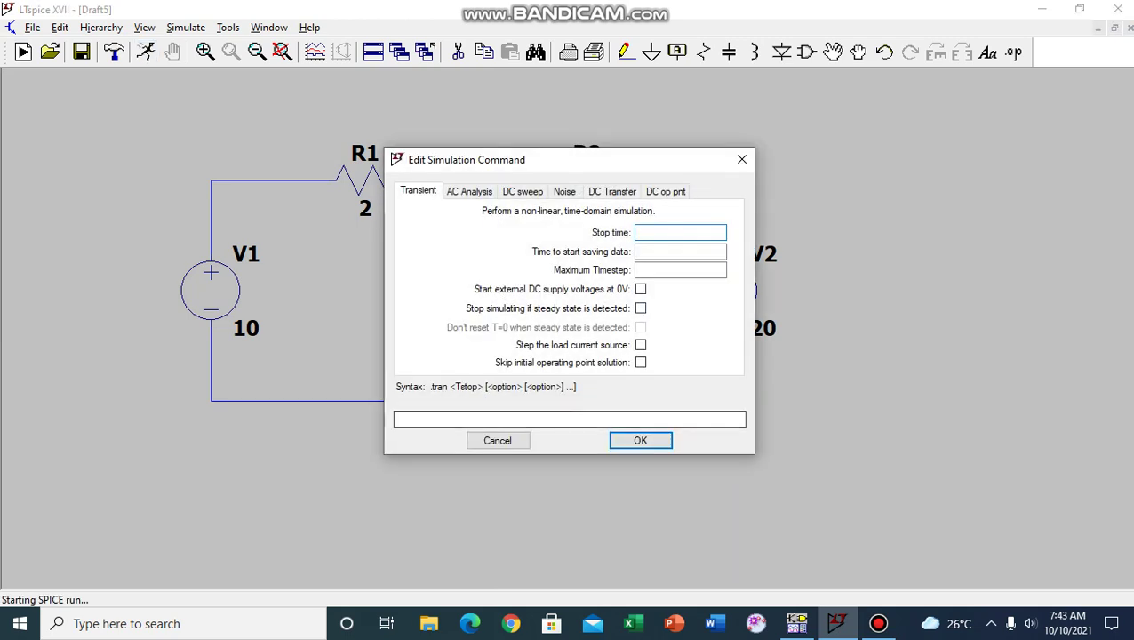
type("0.1m")
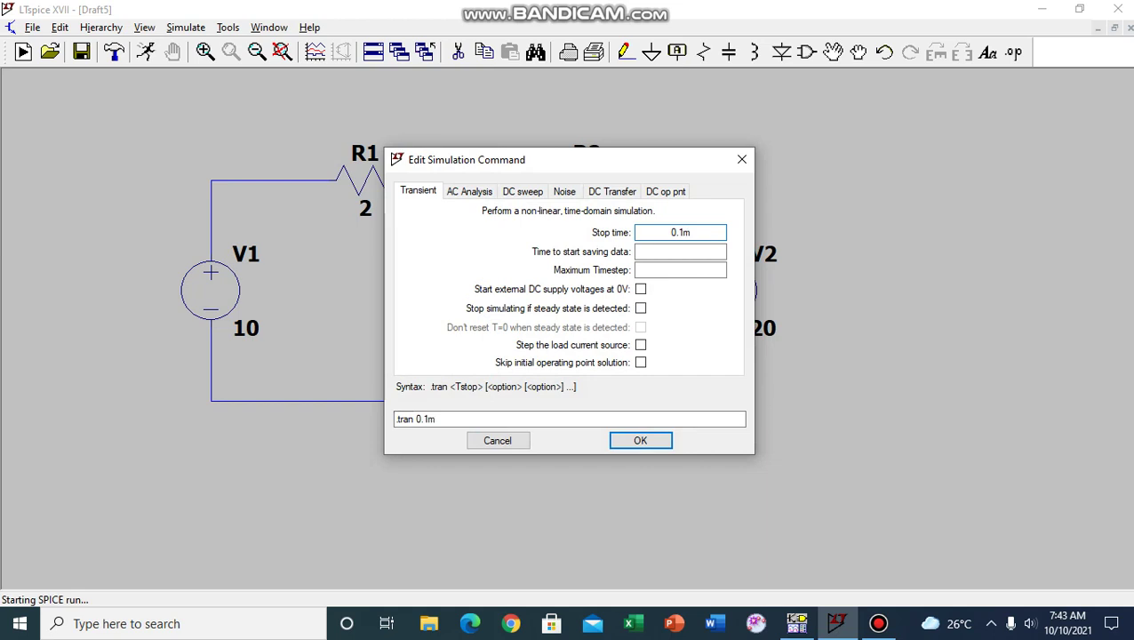
left_click(640, 440)
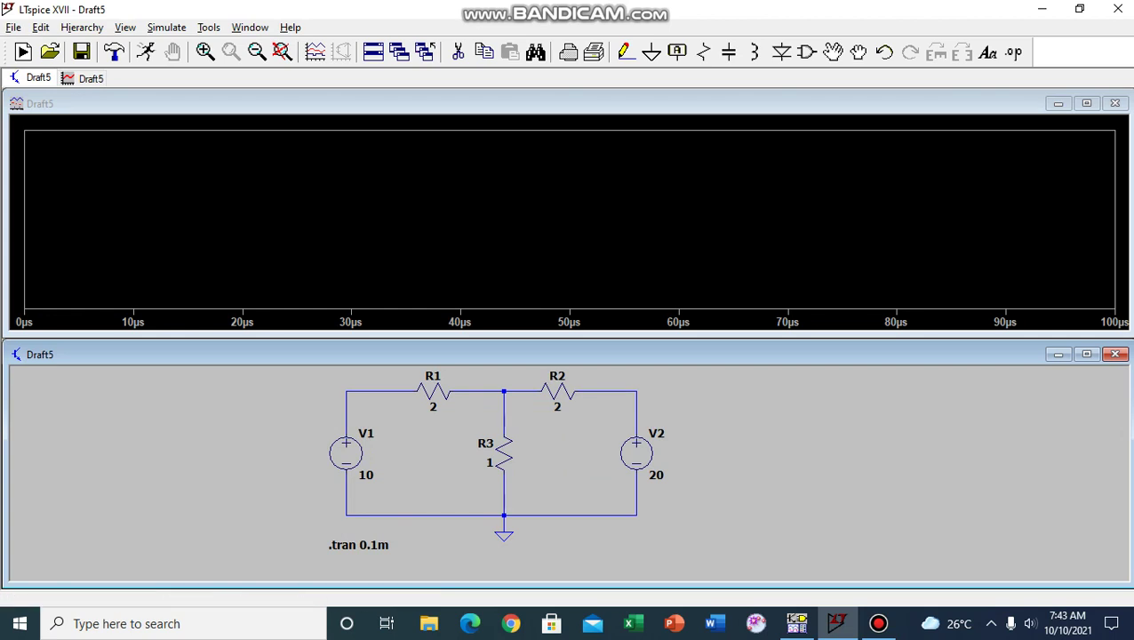
- Plot the current through R3 and the voltage at the node joining R1, R2 and R3
left_click(504, 453)
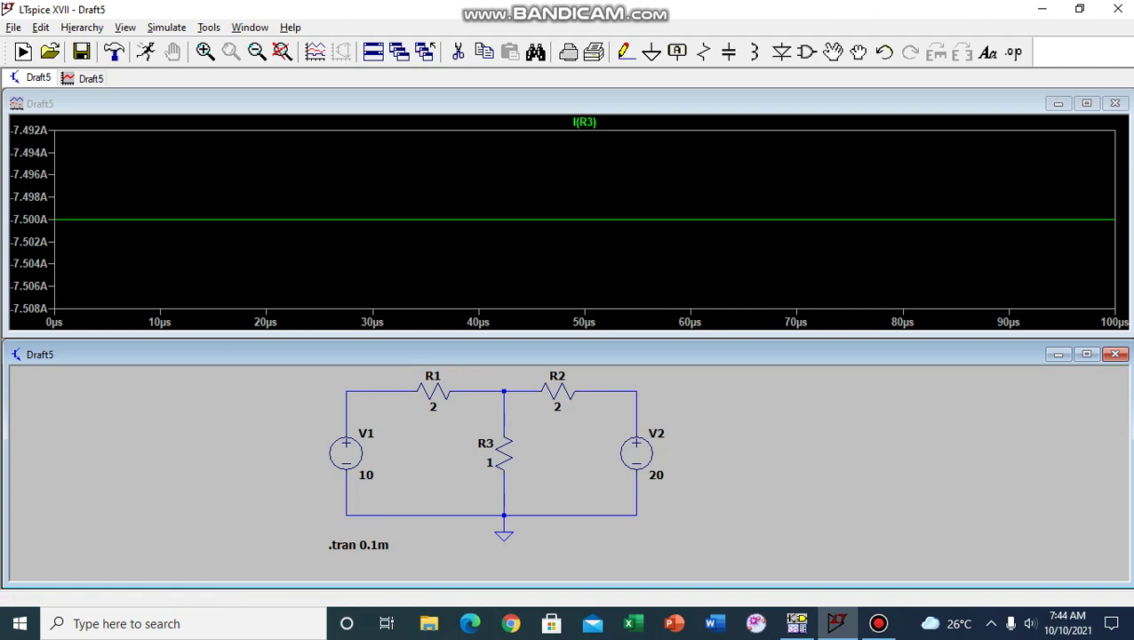
left_click(504, 400)
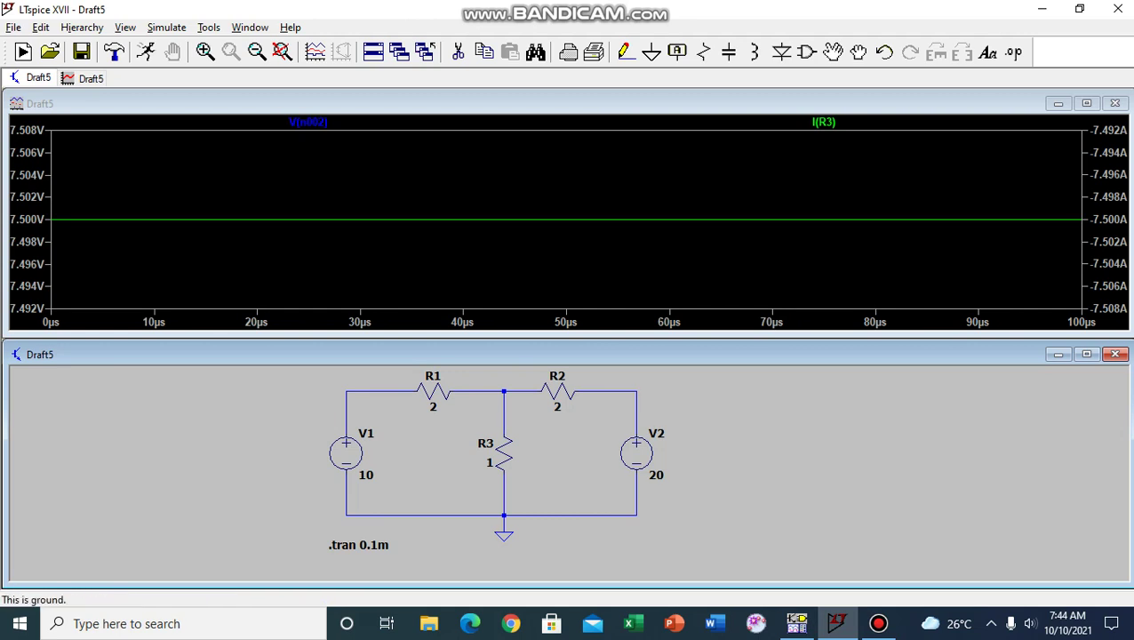
scroll(504, 491, "down", 3)
scroll(504, 479, "up", 2)
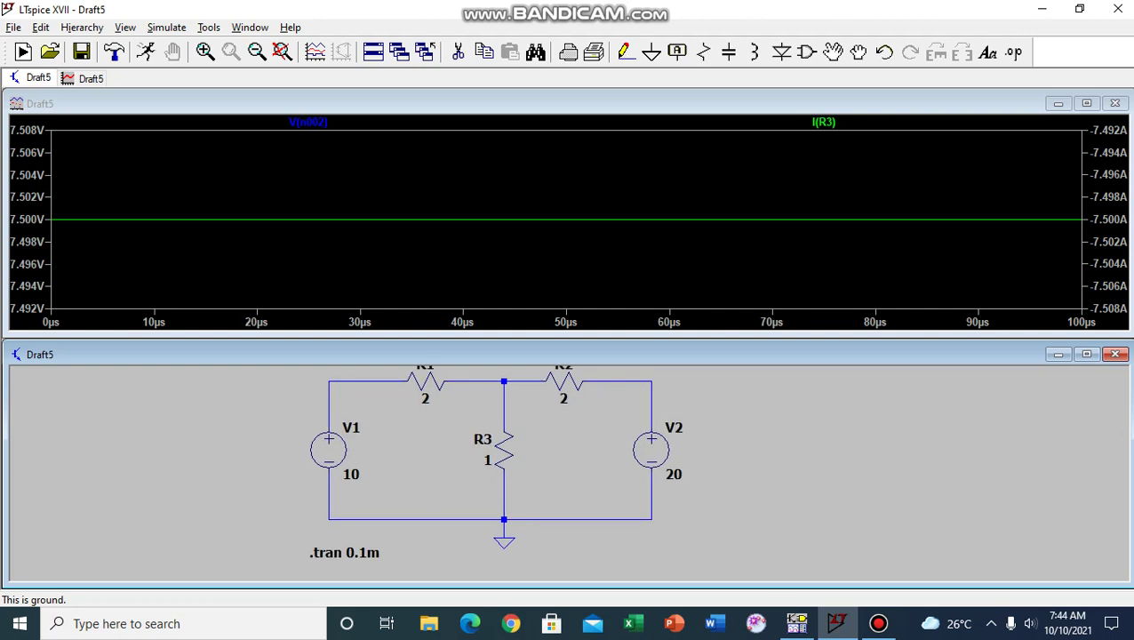
scroll(504, 481, "down", 1)
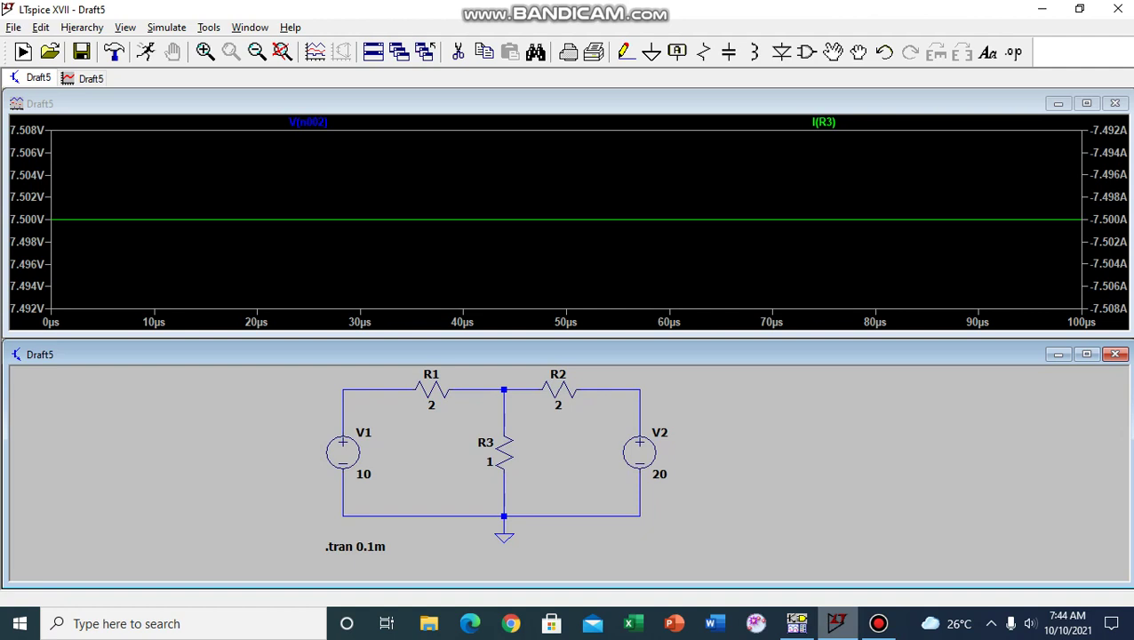
- Switch to TINA-TI, generate the table of DC results and move it beside the circuit
key("alt+Tab")
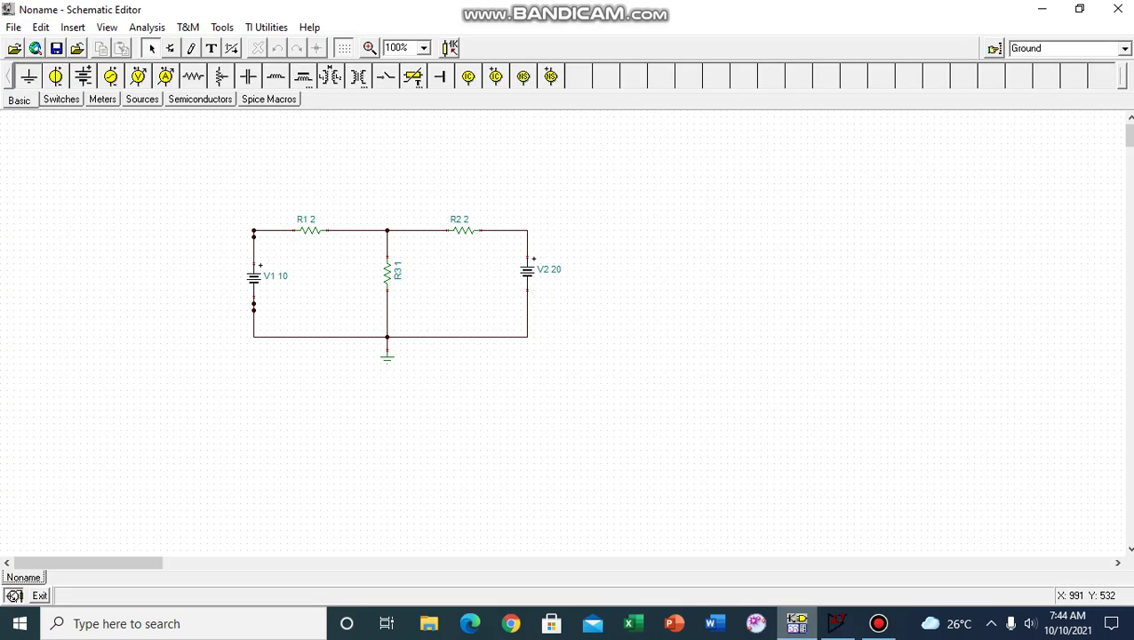
left_click(147, 27)
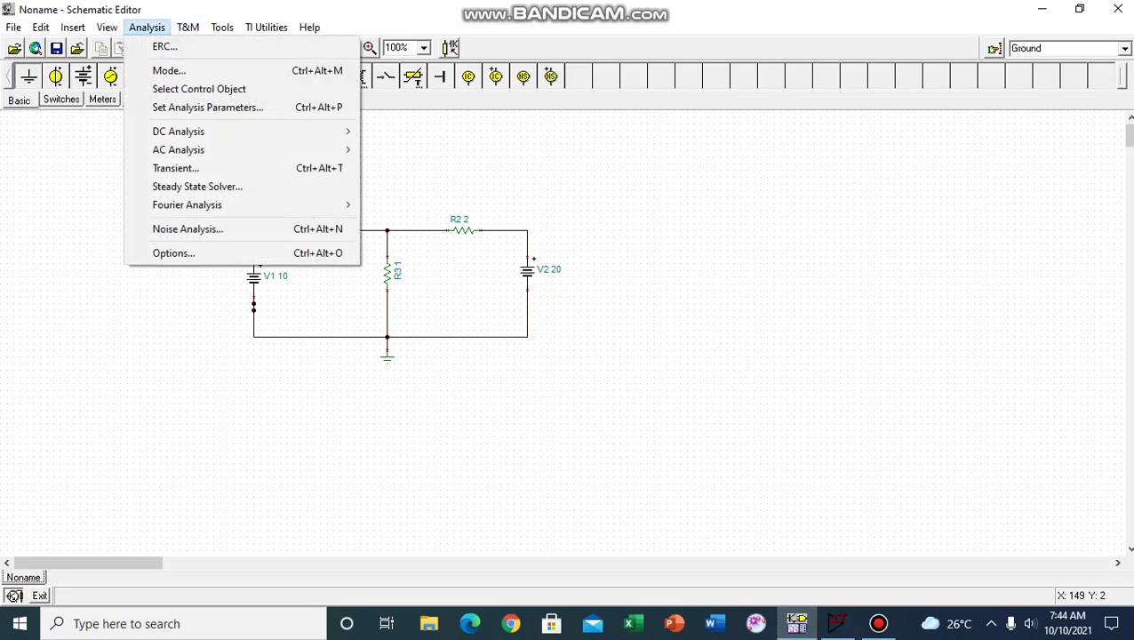
mouse_move(196, 130)
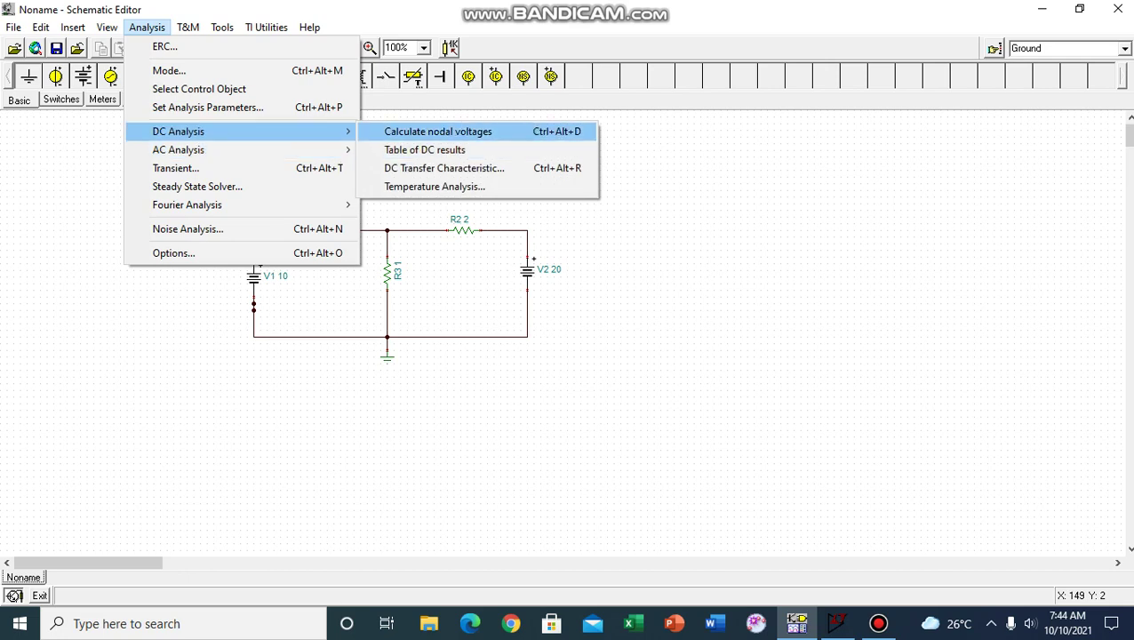
left_click(425, 149)
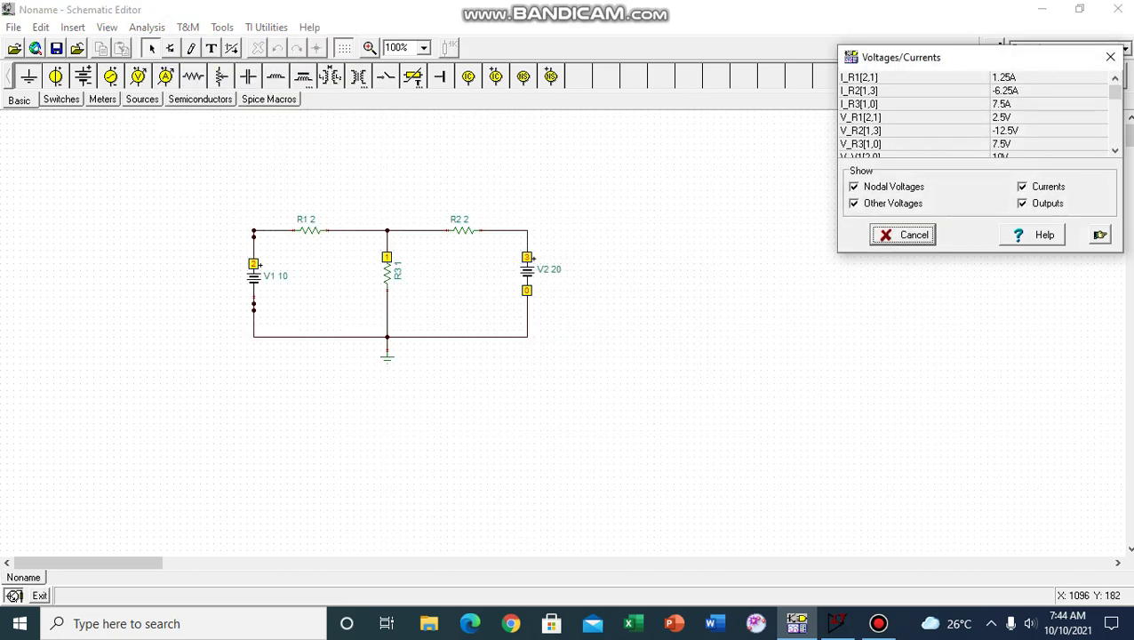
left_click_drag(1006, 75, 737, 213)
- Return to LTspice, plot only the current through R1 and compare it with the DC results table in TINA-TI
left_click(837, 623)
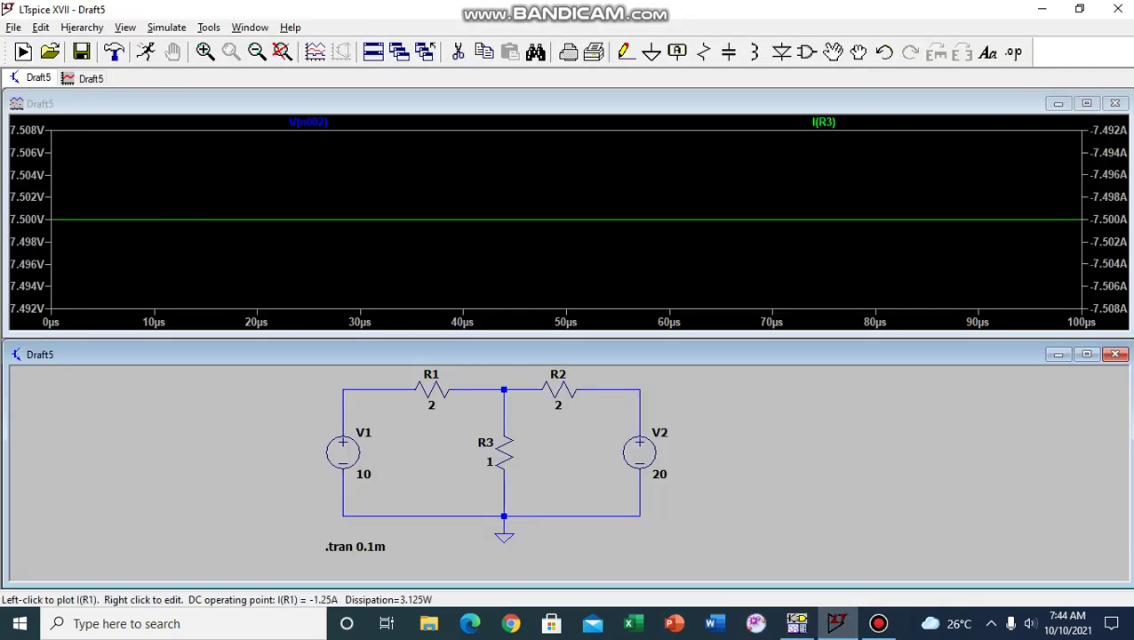
left_click(432, 389)
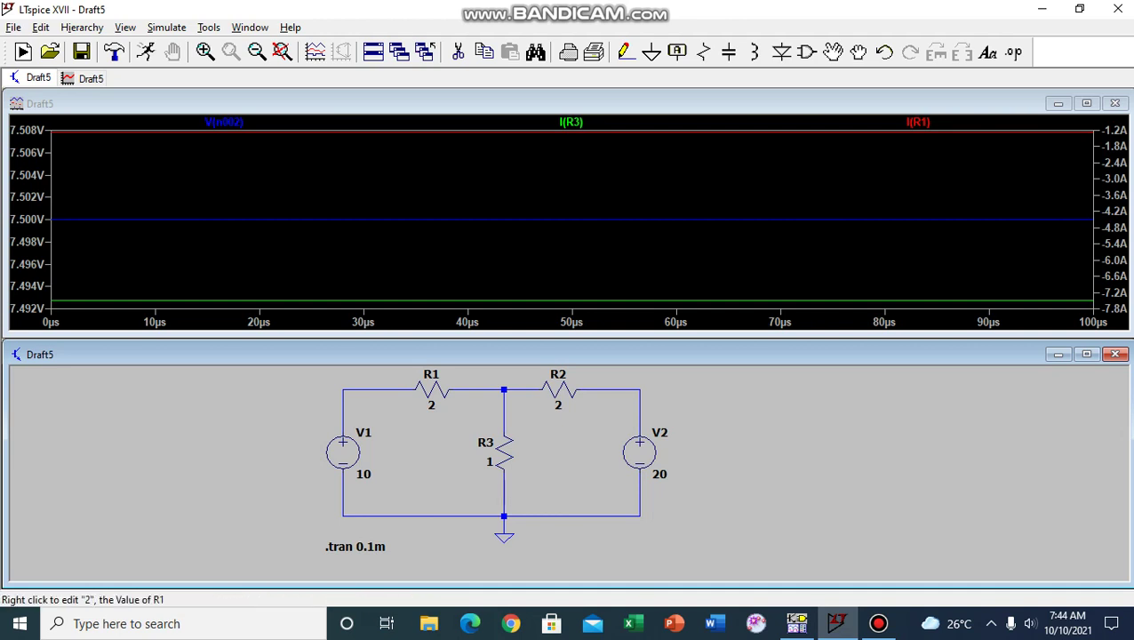
left_click(432, 389)
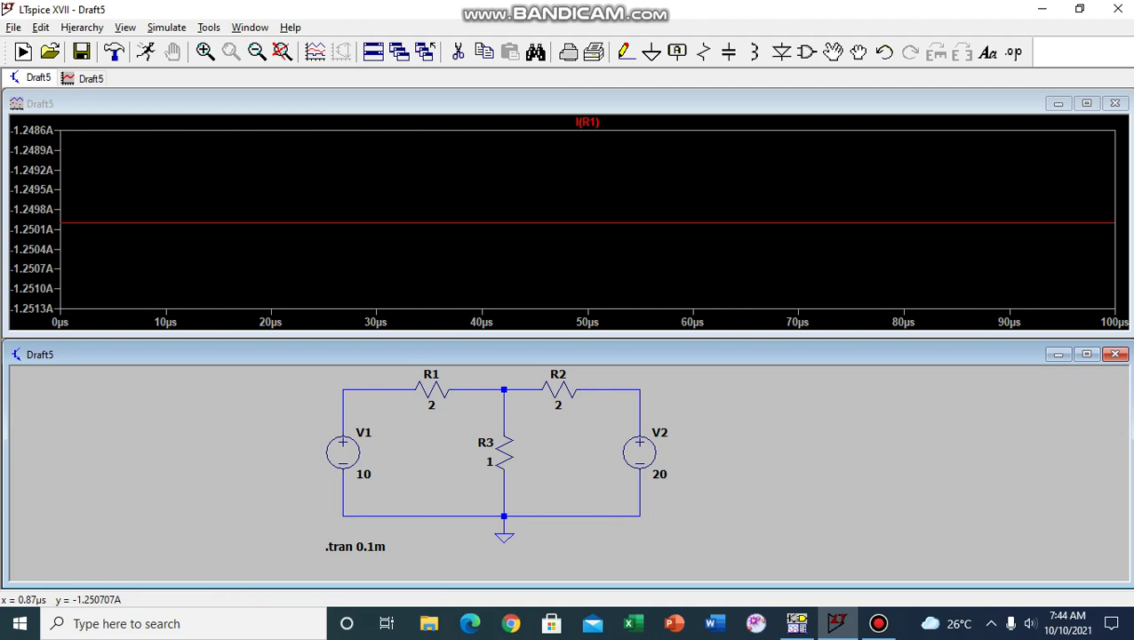
left_click(796, 623)
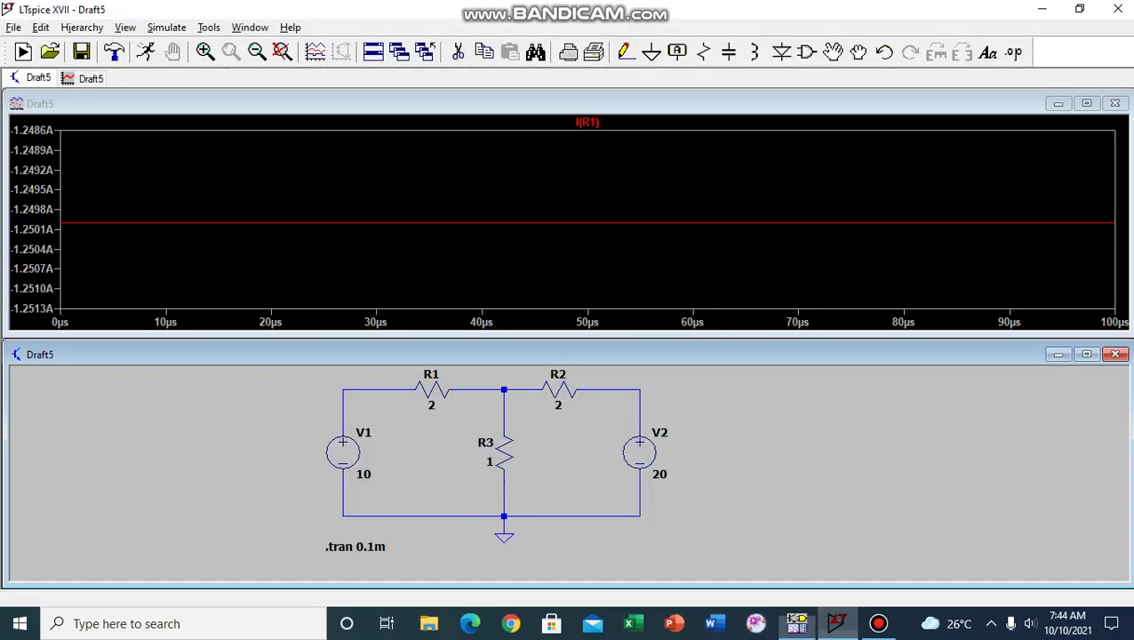
- Back in LTspice, mark the node between R1 and R2 as voltage reference and plot the voltage across R1
left_click(836, 623)
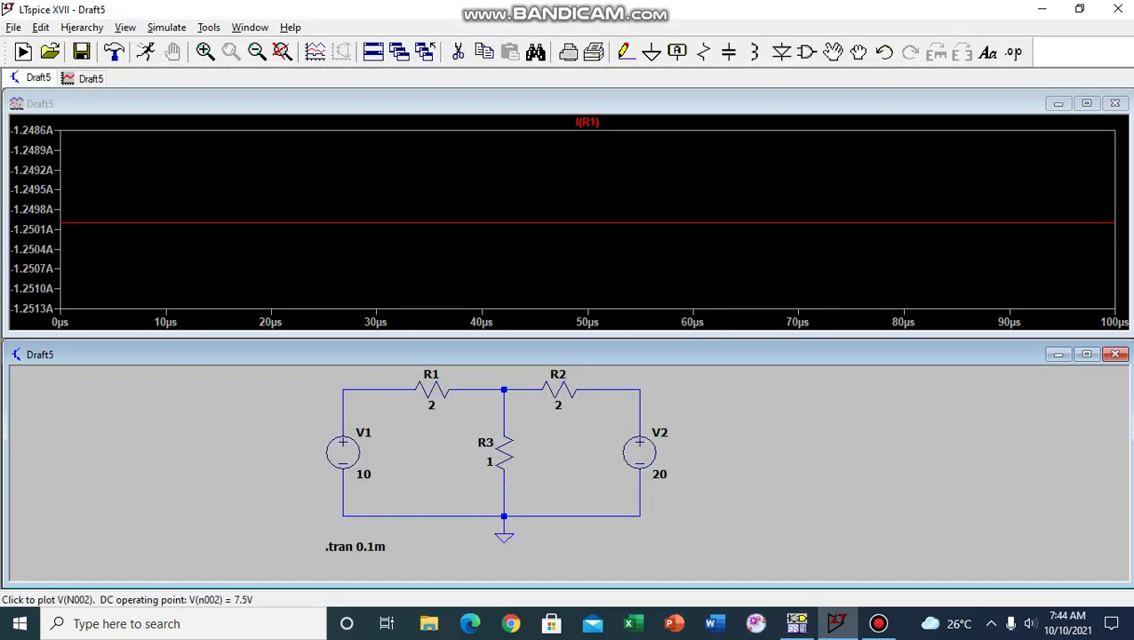
right_click(459, 388)
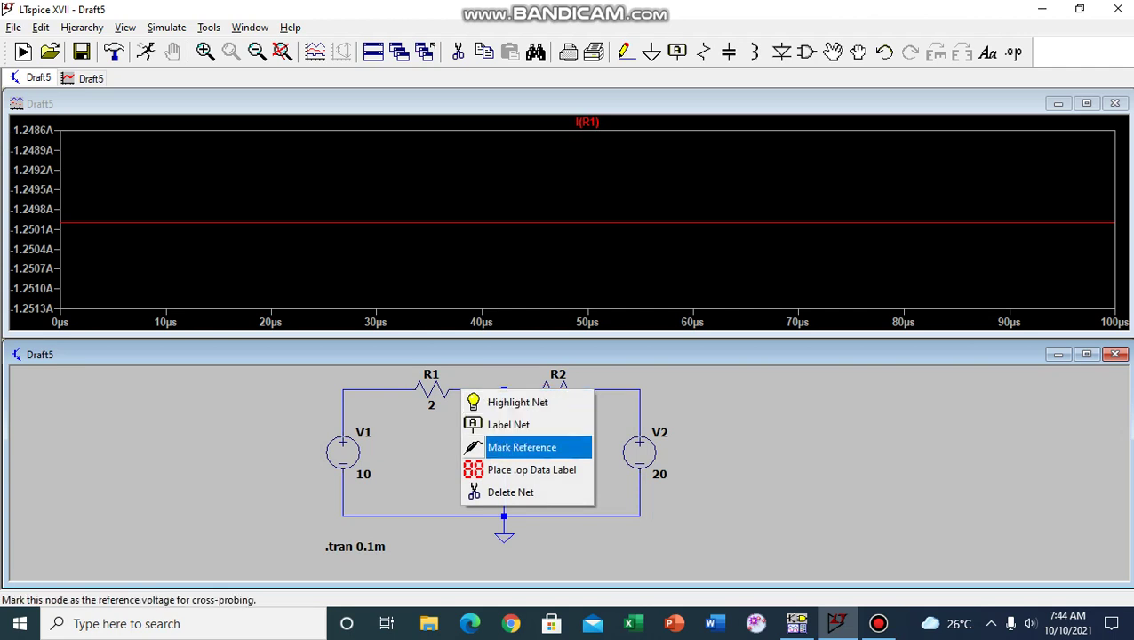
left_click(464, 387)
left_click(463, 384)
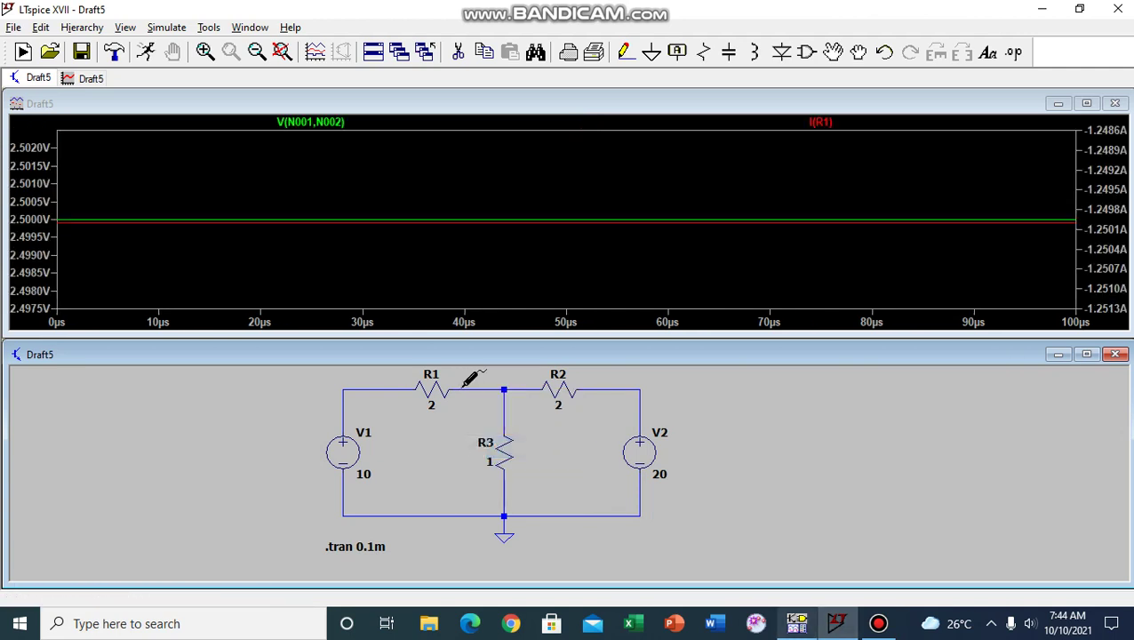
- Switch to TINA-TI to compare R1's voltage with the DC results table, and close the table
key("alt+Tab")
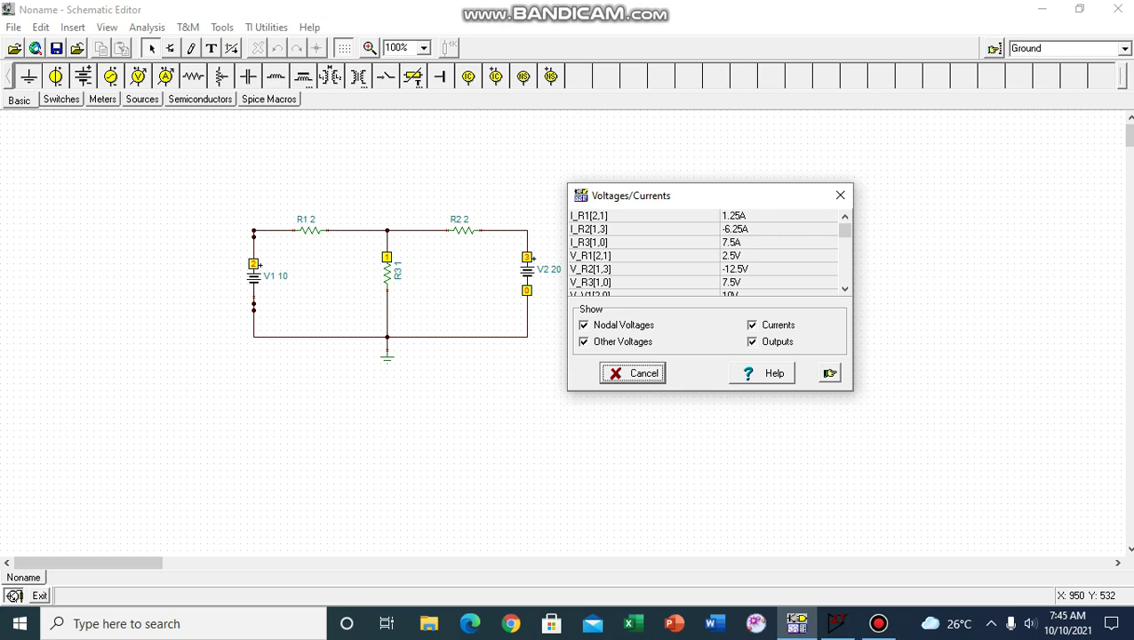
left_click(840, 195)
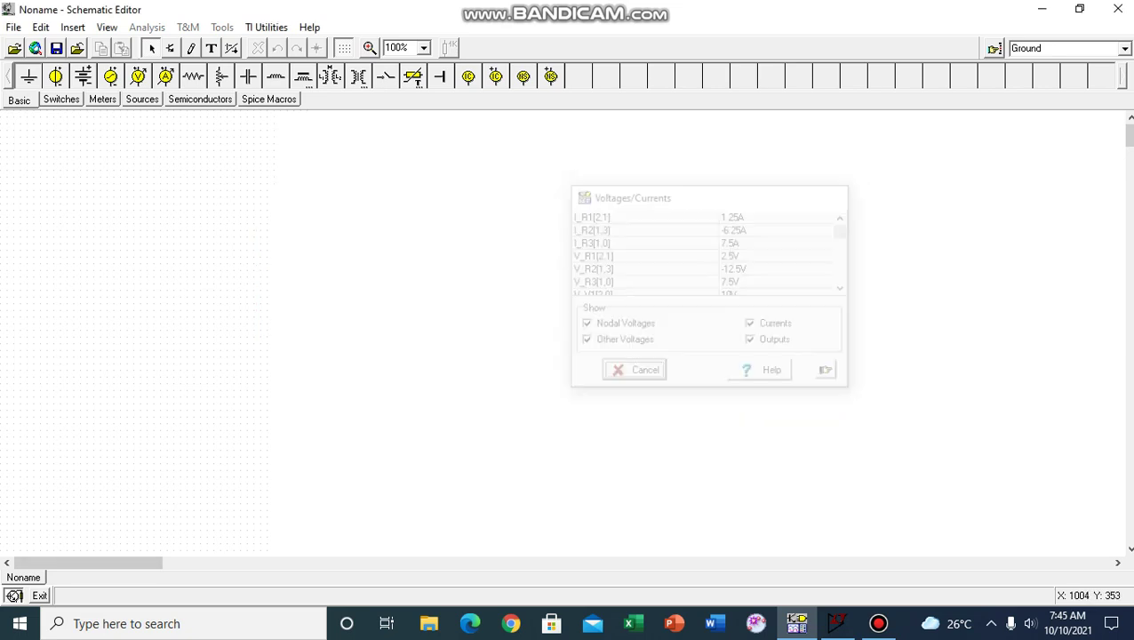
mouse_move(836, 624)
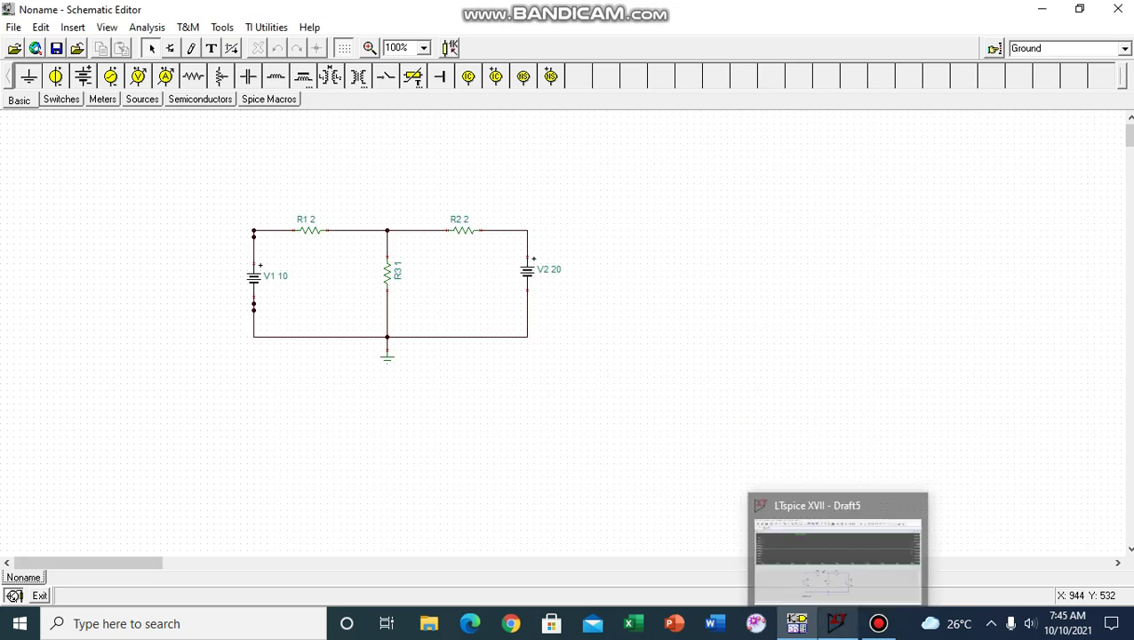
left_click(878, 623)
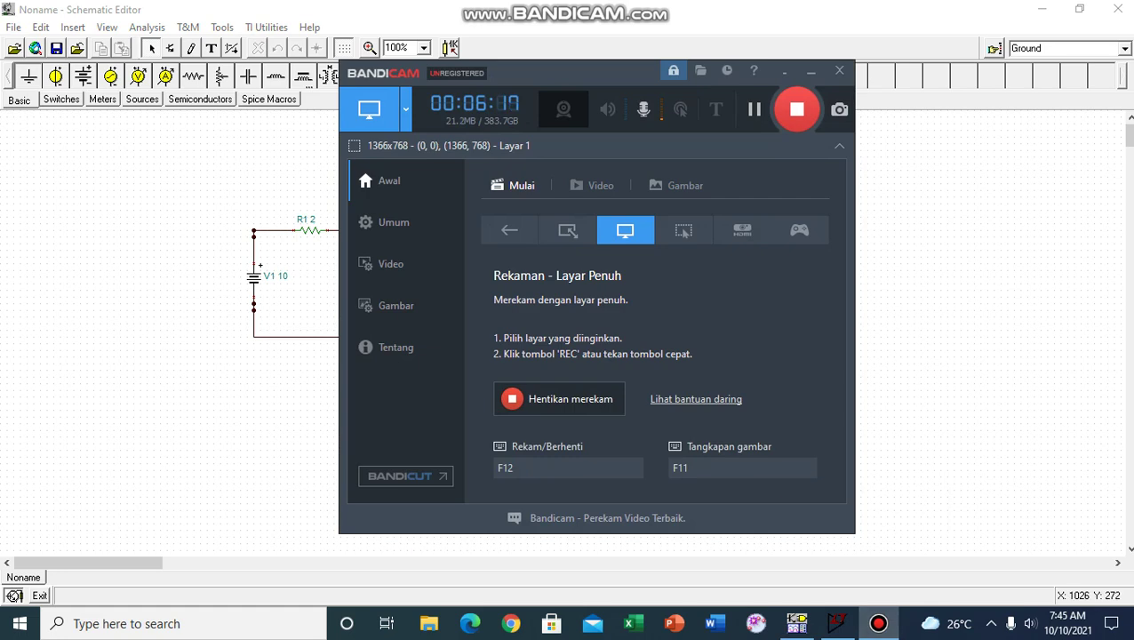